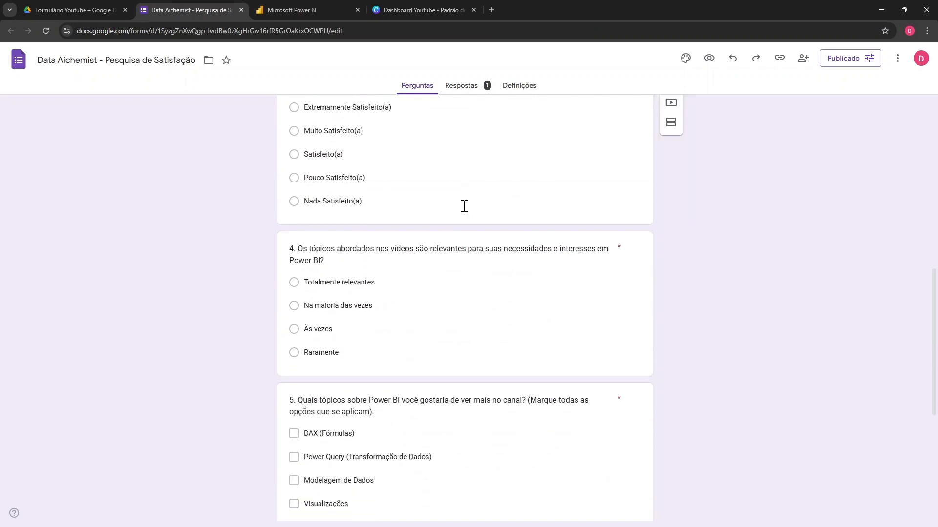
Open the "Formulário do youtube" responses spreadsheet from Drive and view it alongside the published Power BI satisfaction dashboard.
click(71, 6)
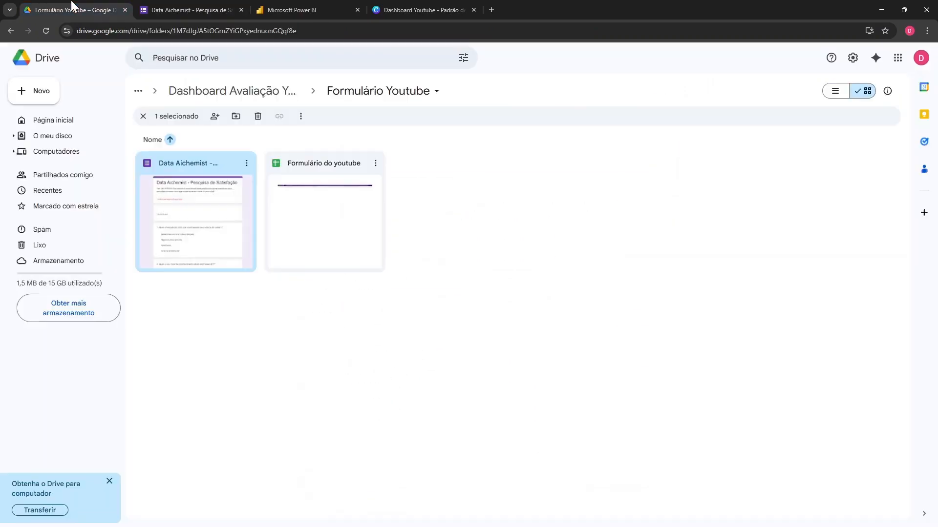
click(328, 213)
double_click(327, 212)
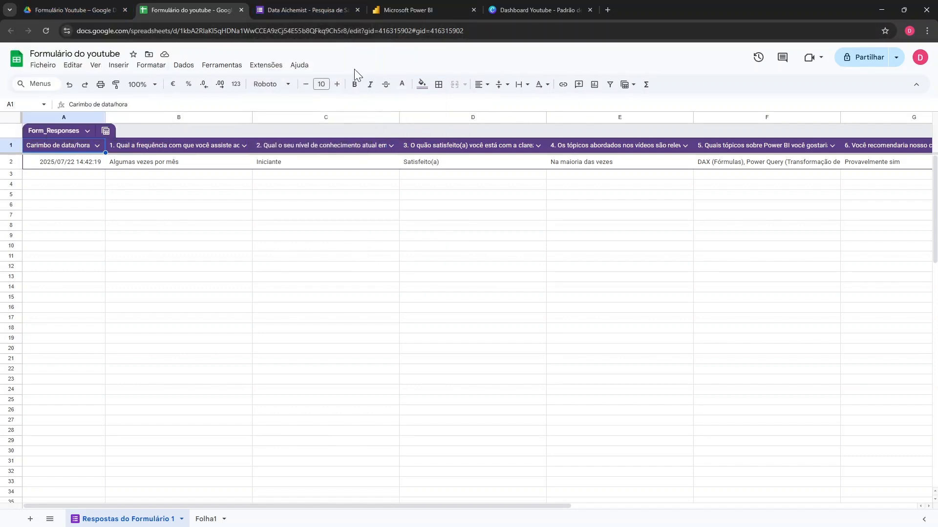
click(454, 10)
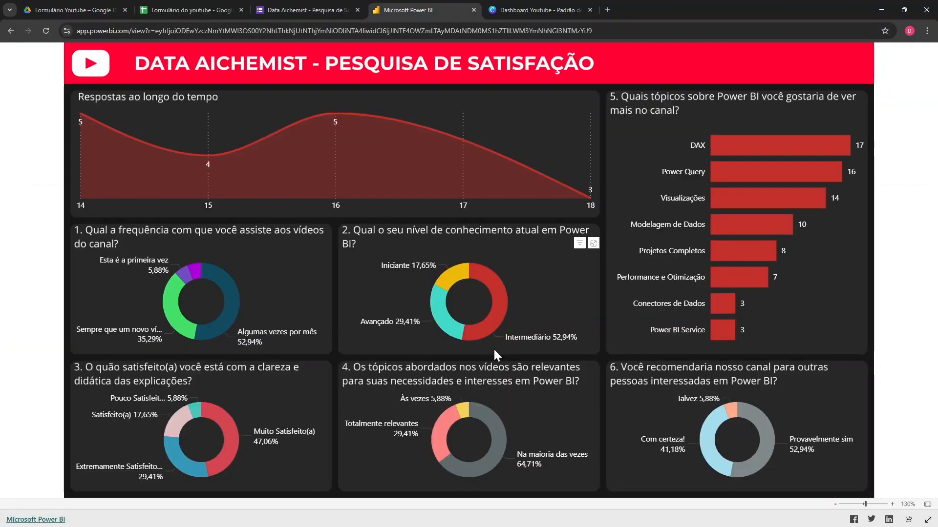
click(182, 6)
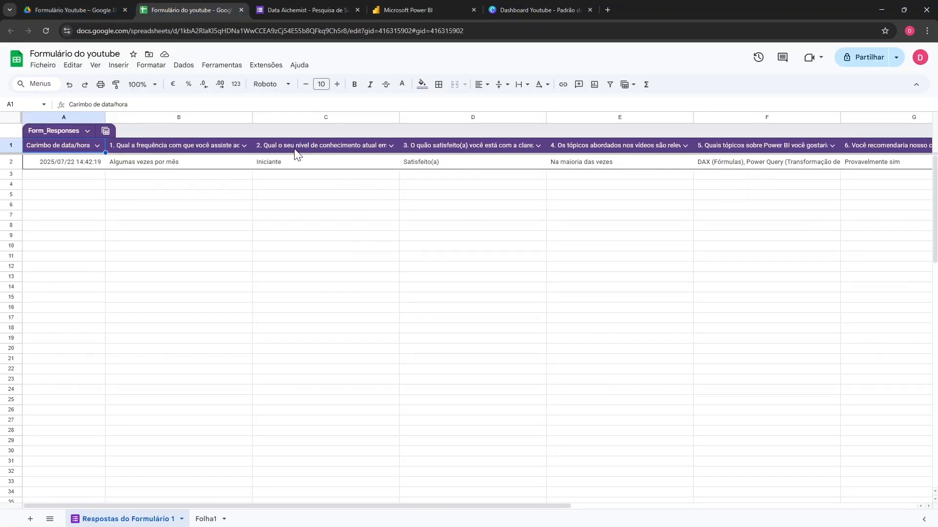
Open the "Formulário de avaliação do youtube" spreadsheet from the Formulário folder inside the dashboard project folder in Drive.
click(124, 9)
click(270, 94)
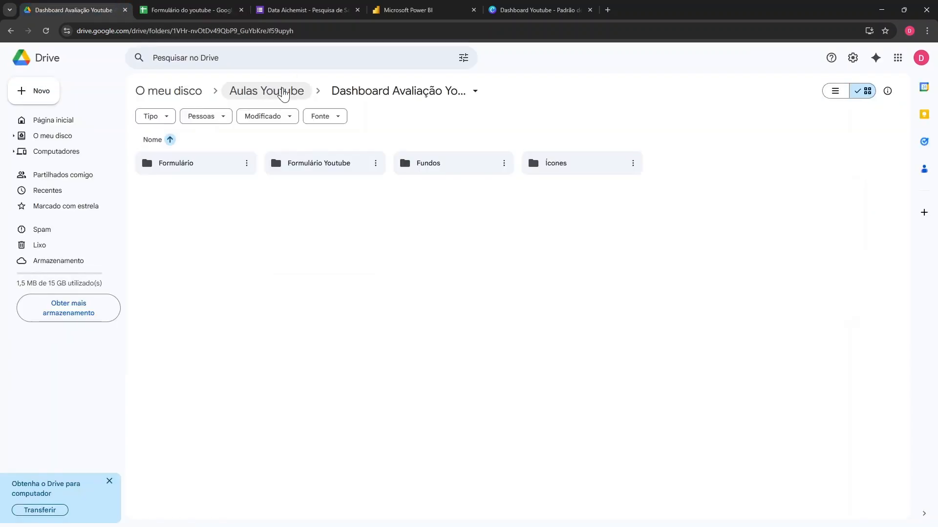
double_click(192, 169)
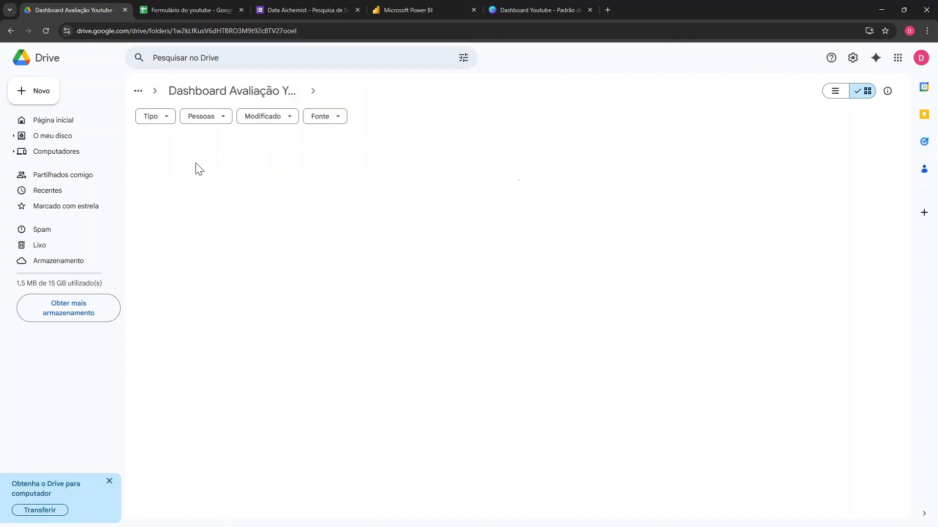
double_click(304, 219)
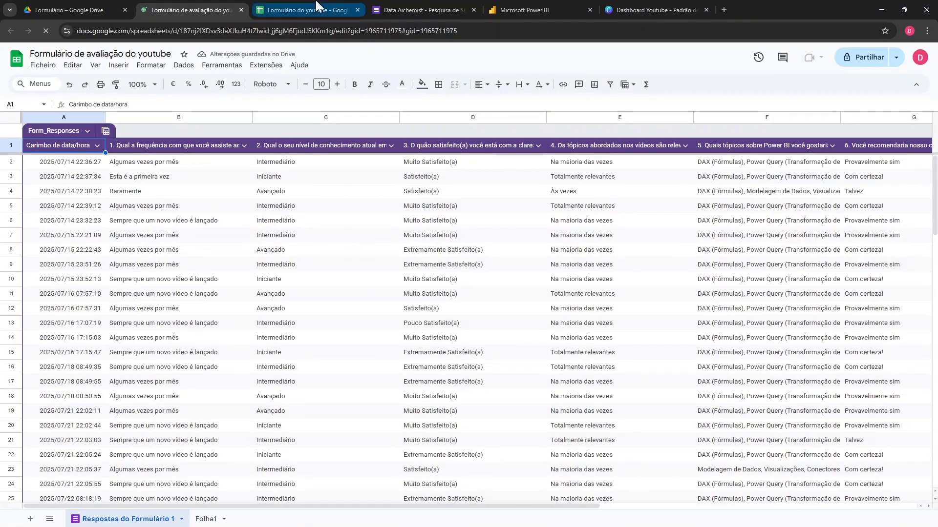
Compare the responses in "Formulário de avaliação do youtube" with those in "Formulário do youtube".
click(314, 2)
click(238, 1)
click(335, 5)
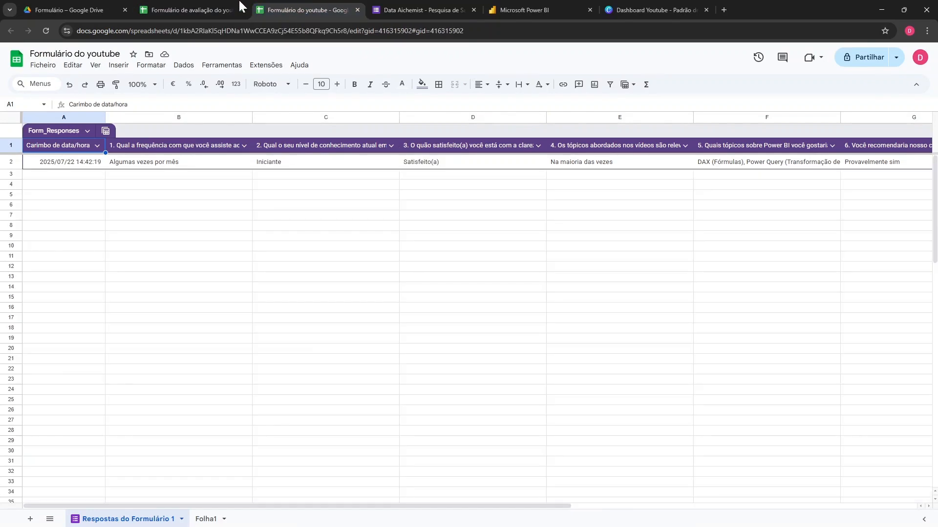
click(240, 2)
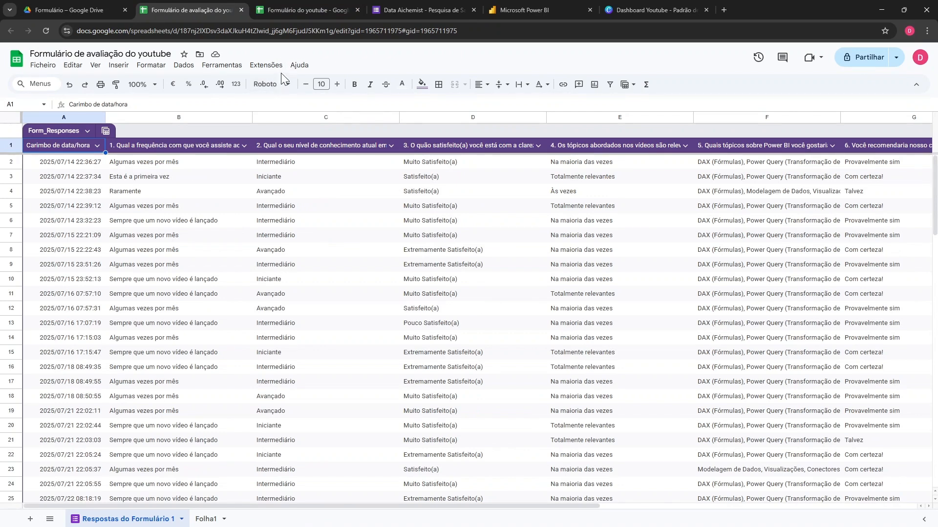
click(300, 6)
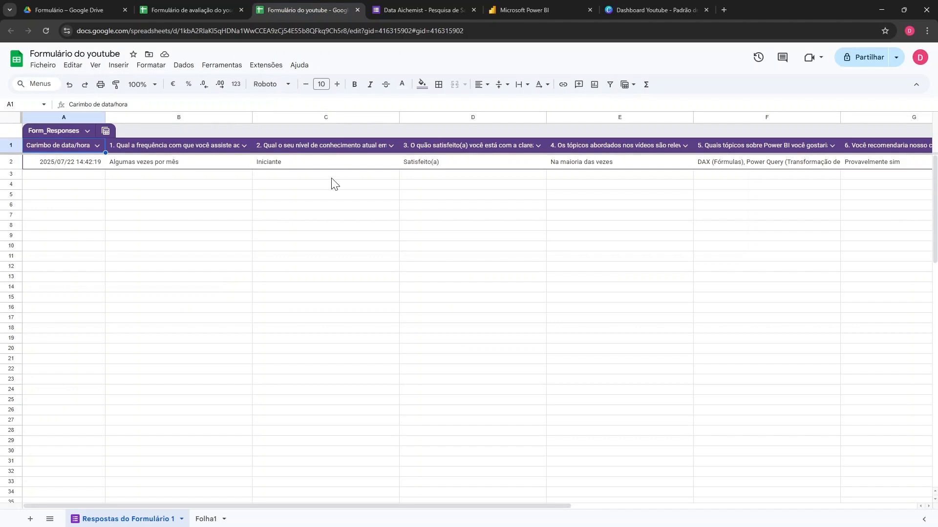
Close both response spreadsheets and the survey form, keeping Drive and the published dashboard open in the browser.
click(241, 10)
click(239, 10)
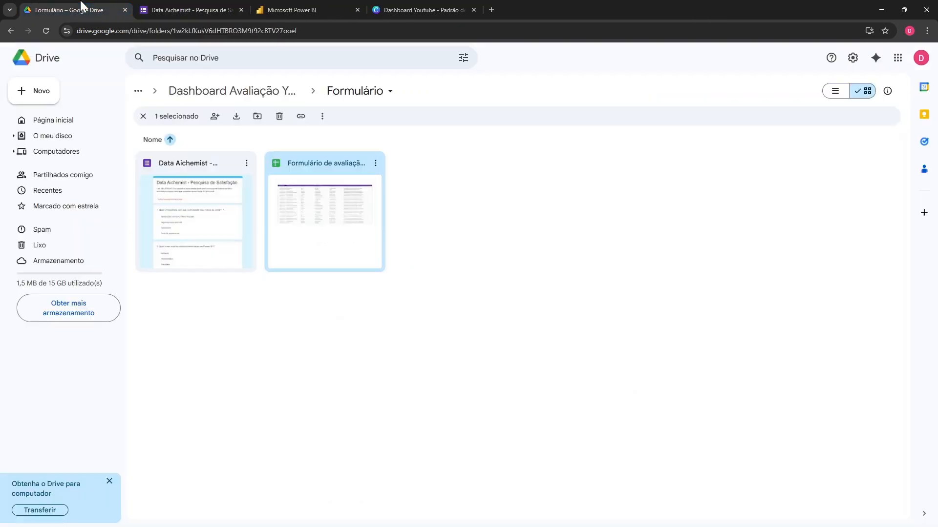
click(228, 7)
click(296, 7)
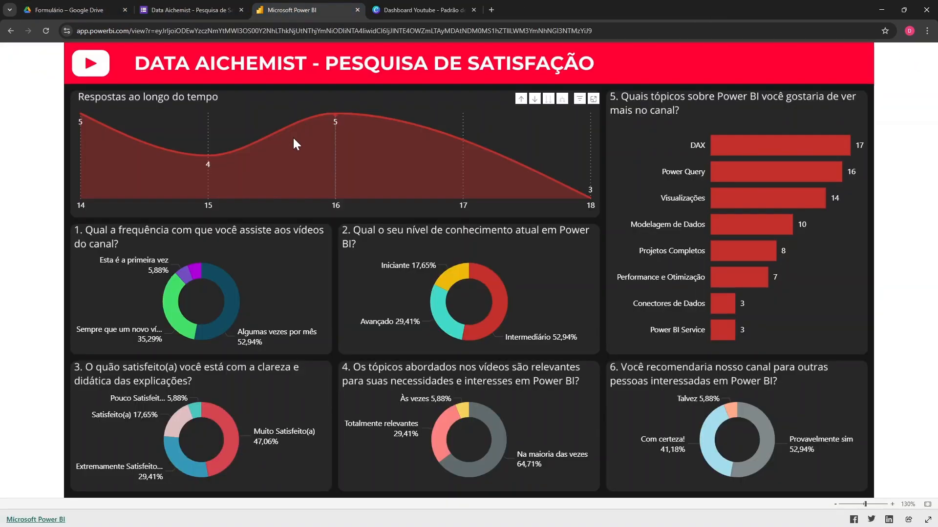
click(242, 10)
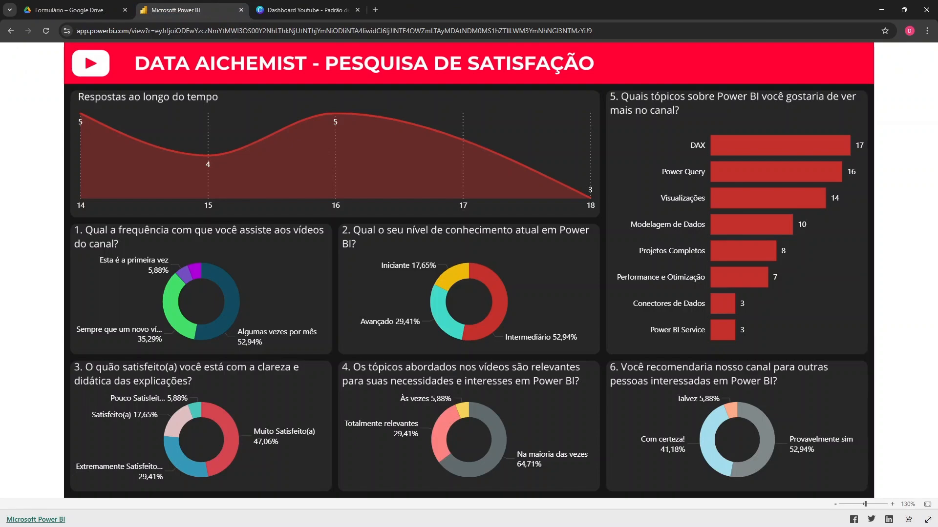
Switch to the blank report in Power BI Desktop and collapse the Formato and Compilar panes.
key(alt+Tab)
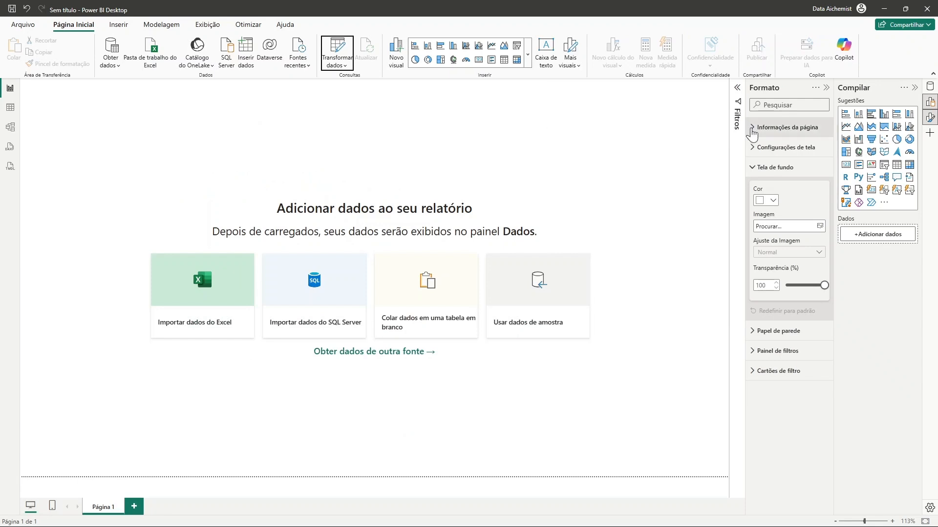
click(826, 88)
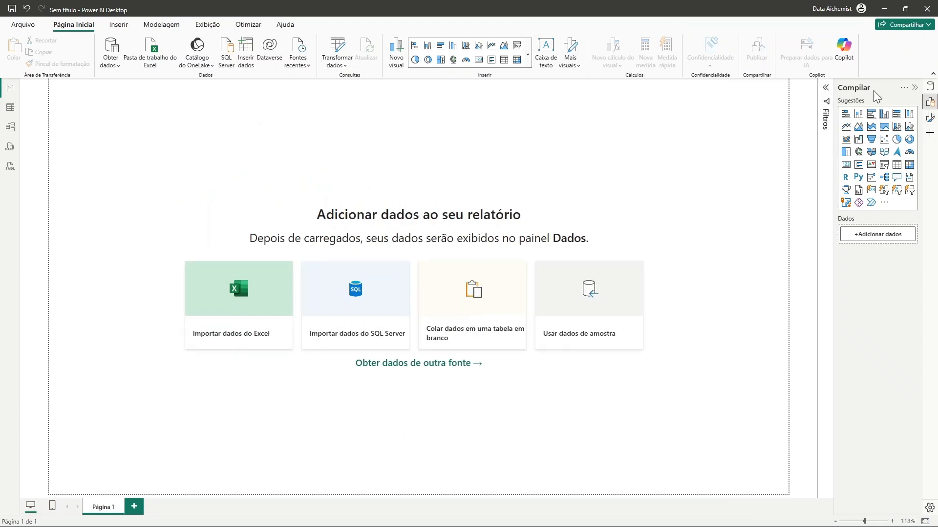
click(915, 89)
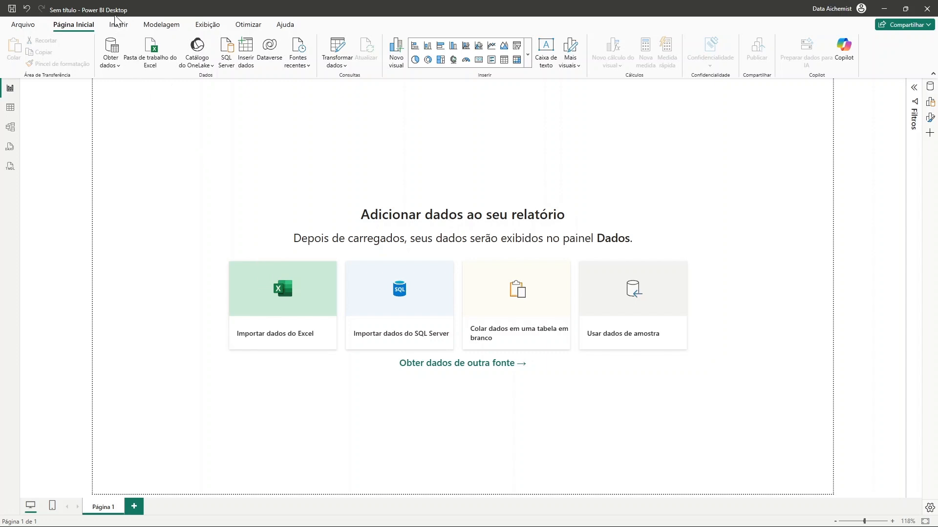
Search the full list of data sources for "google" and start a connection with the Planilhas Google connector.
click(114, 66)
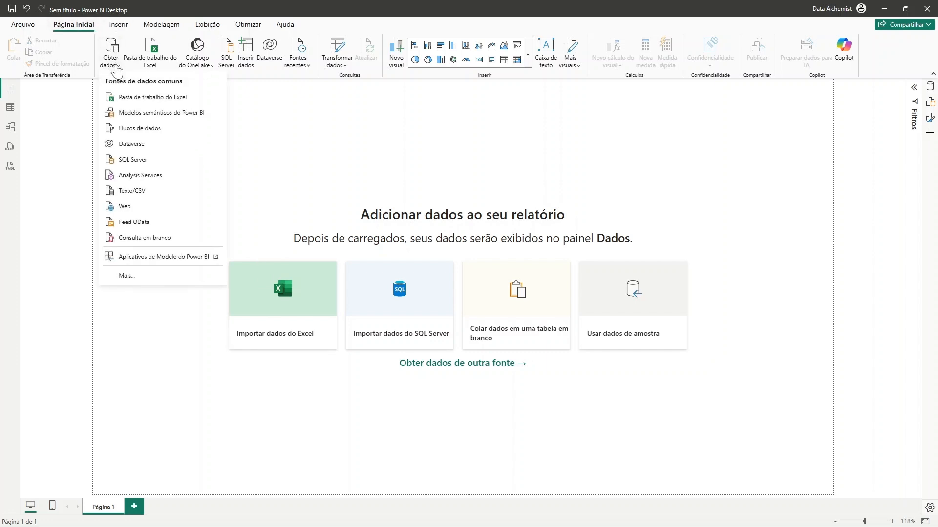
click(128, 277)
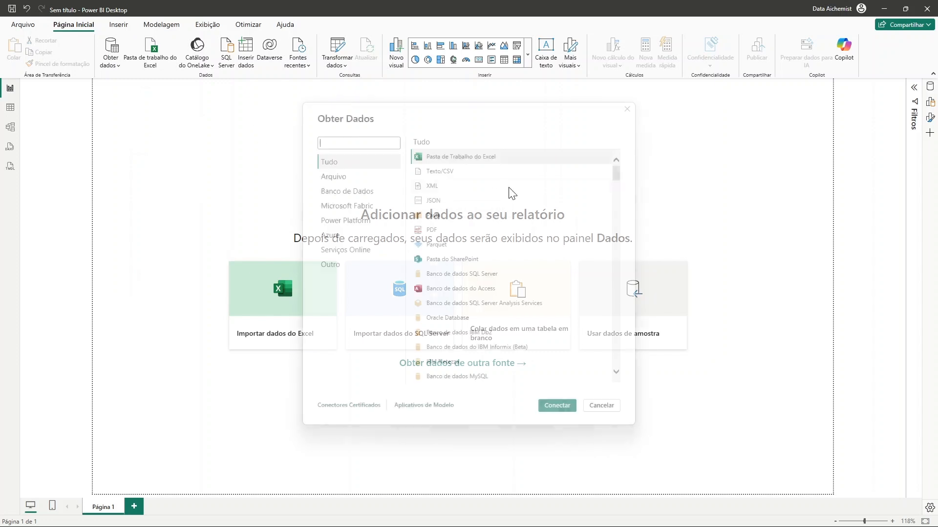
text(google)
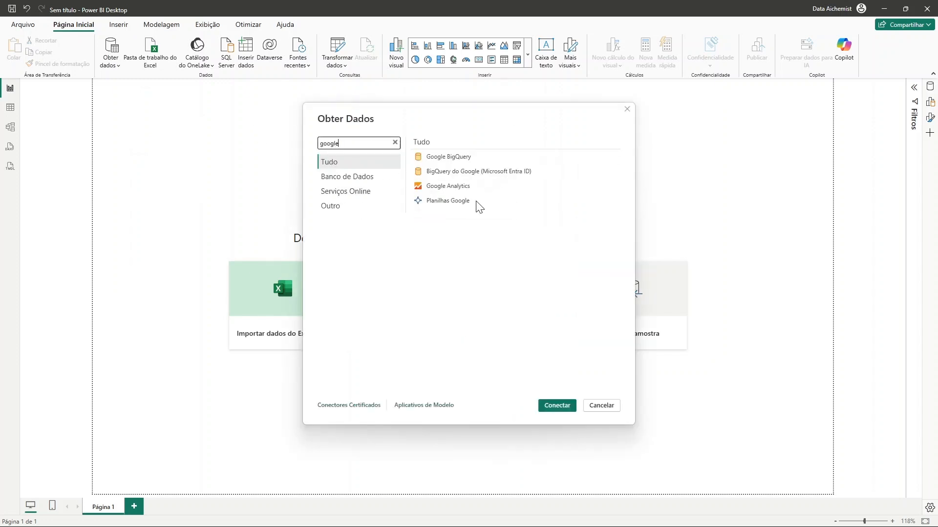
click(454, 202)
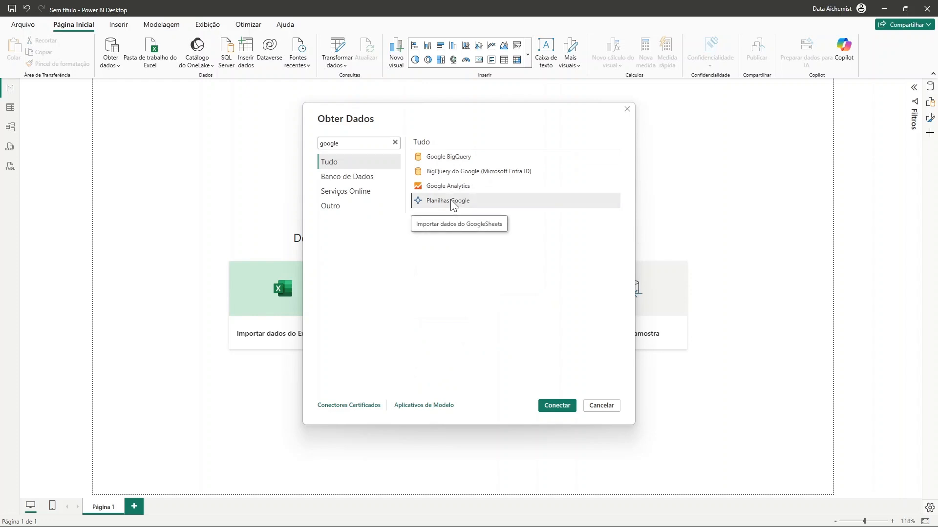
click(566, 406)
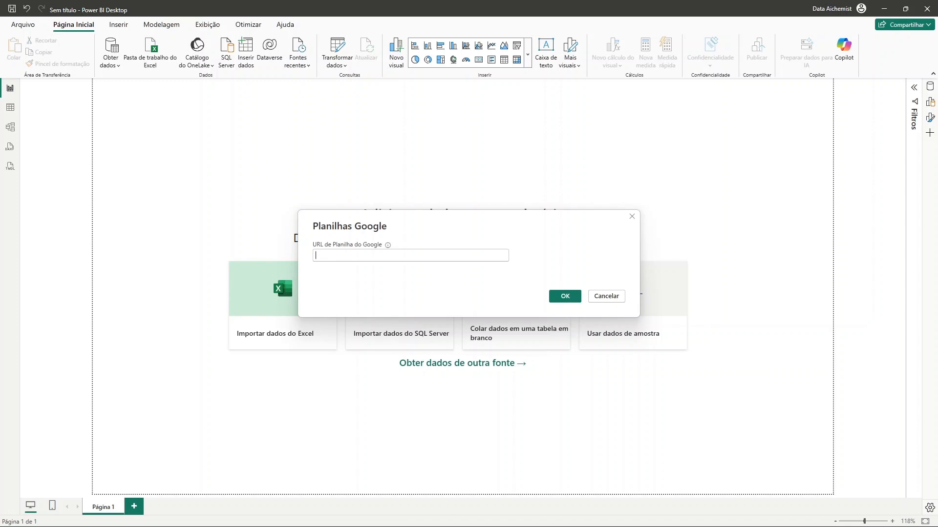
Switch to Drive in the browser, open "Formulário do youtube" from the Formulário Youtube folder, and copy its URL.
key(alt+Tab)
click(102, 3)
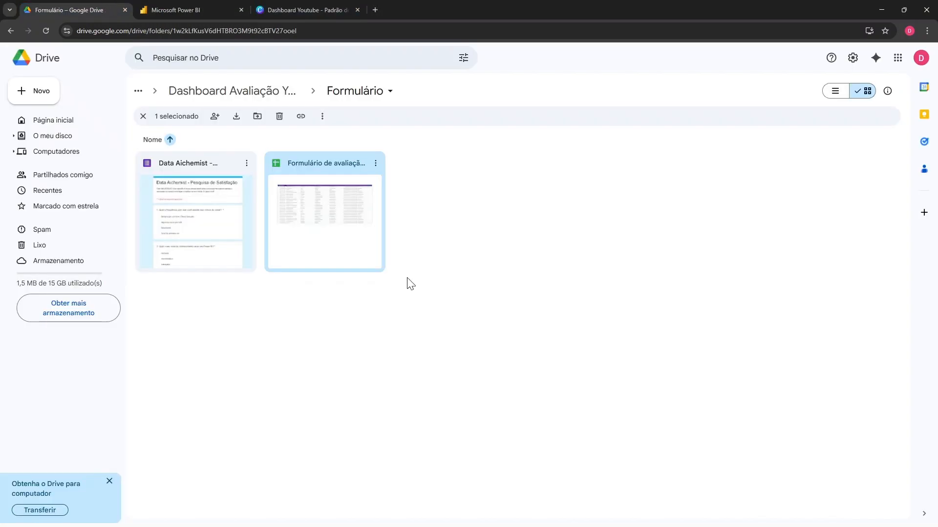
click(254, 93)
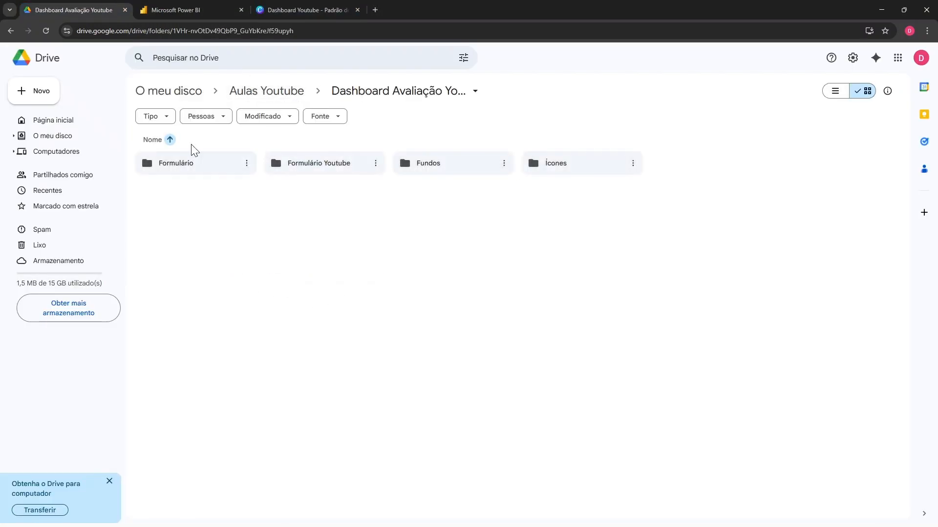
click(329, 167)
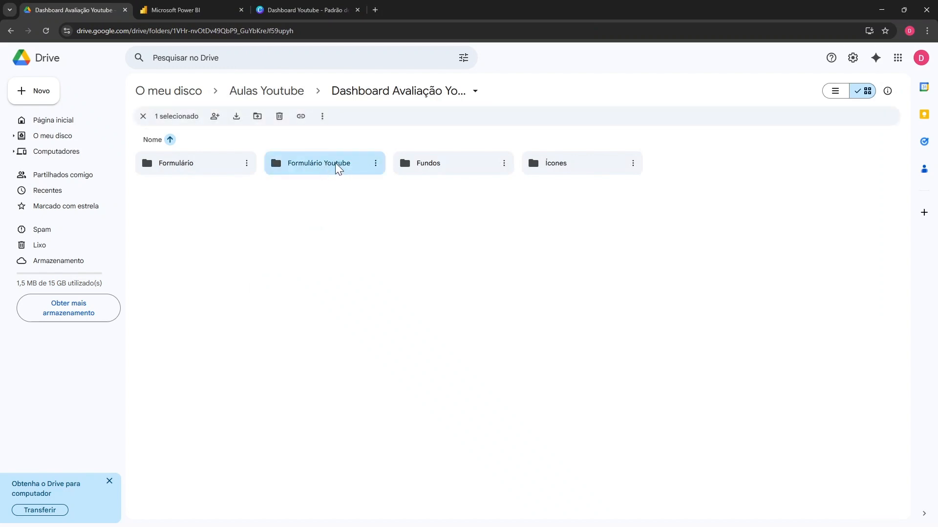
double_click(334, 167)
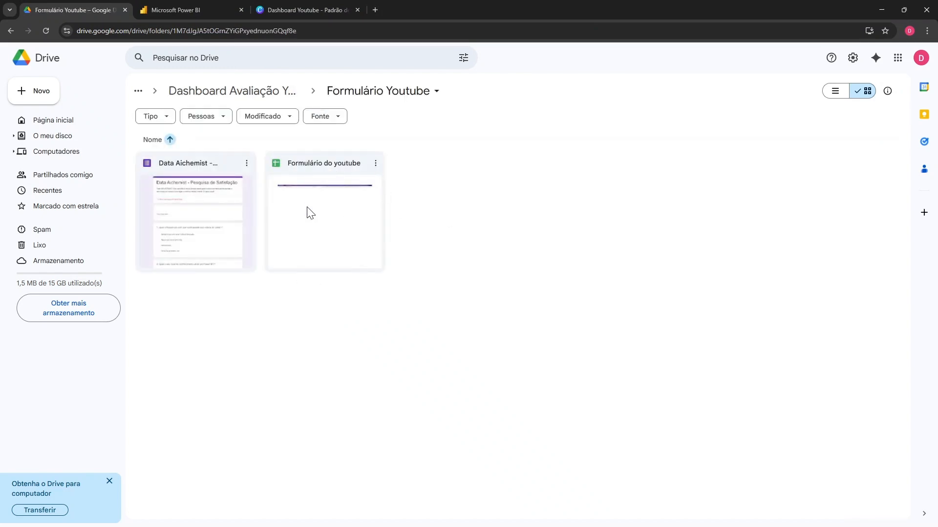
double_click(330, 190)
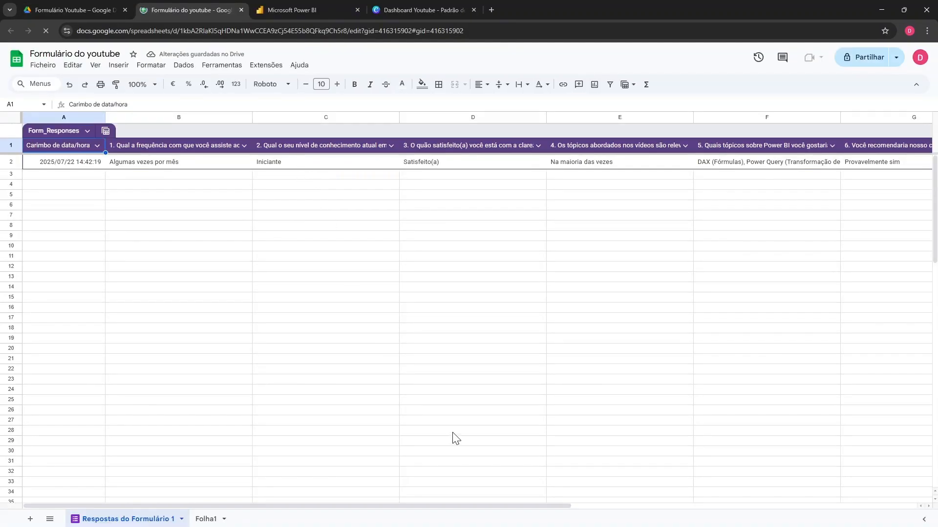
click(503, 31)
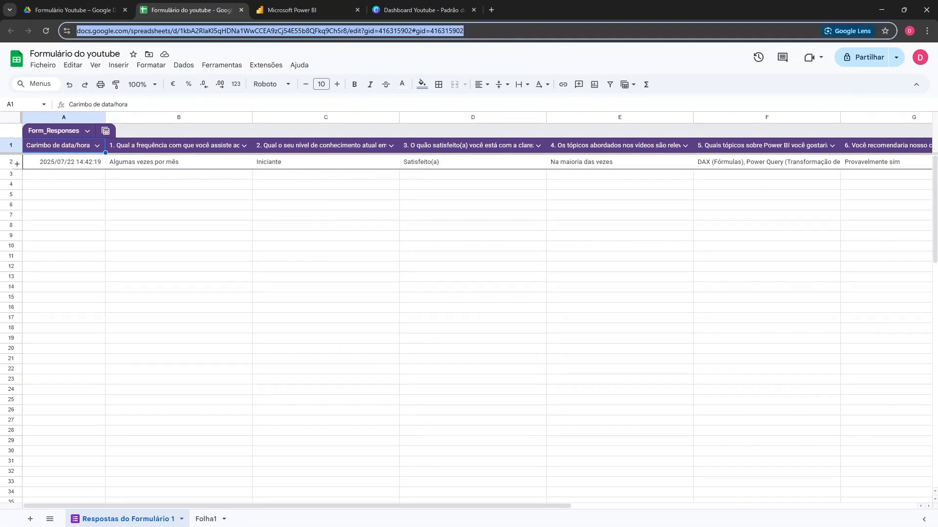
Switch back to Power BI Desktop and submit the copied spreadsheet URL as the Planilhas Google source.
key(alt+Tab)
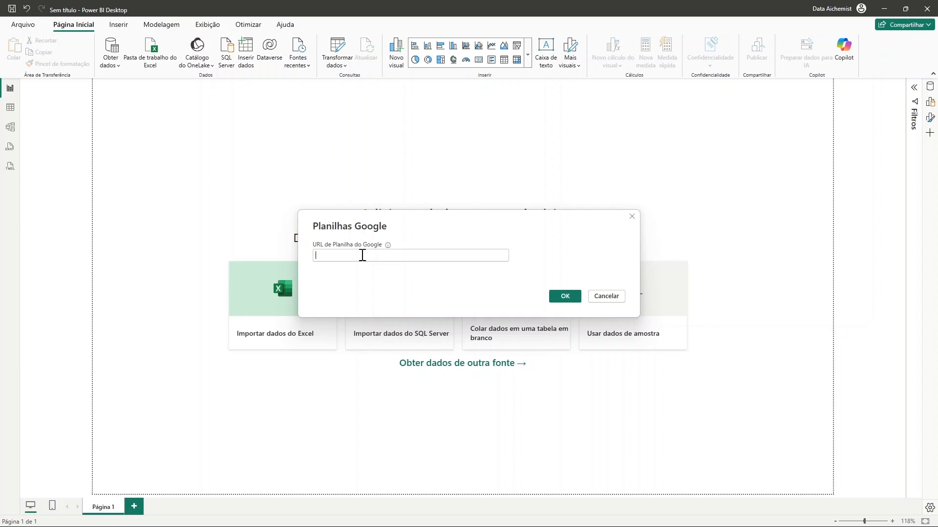
click(365, 255)
key(ctrl+v)
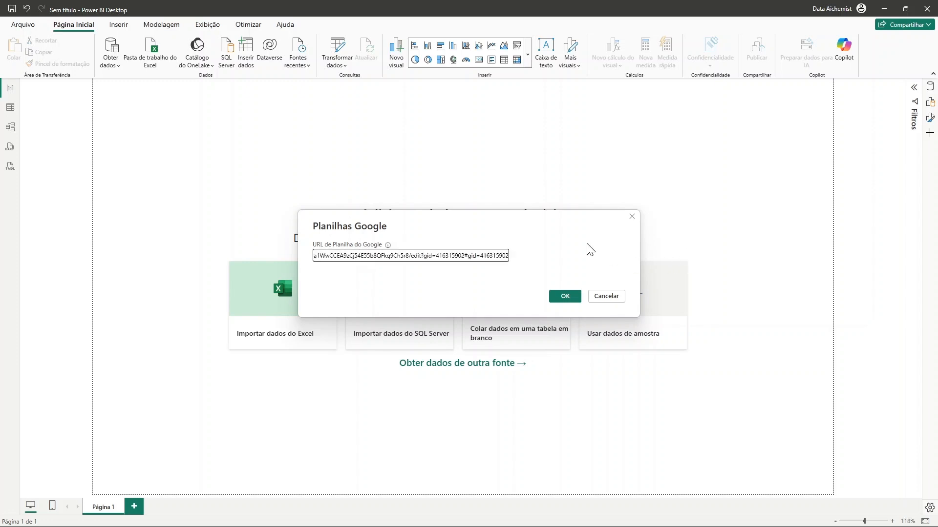
click(566, 297)
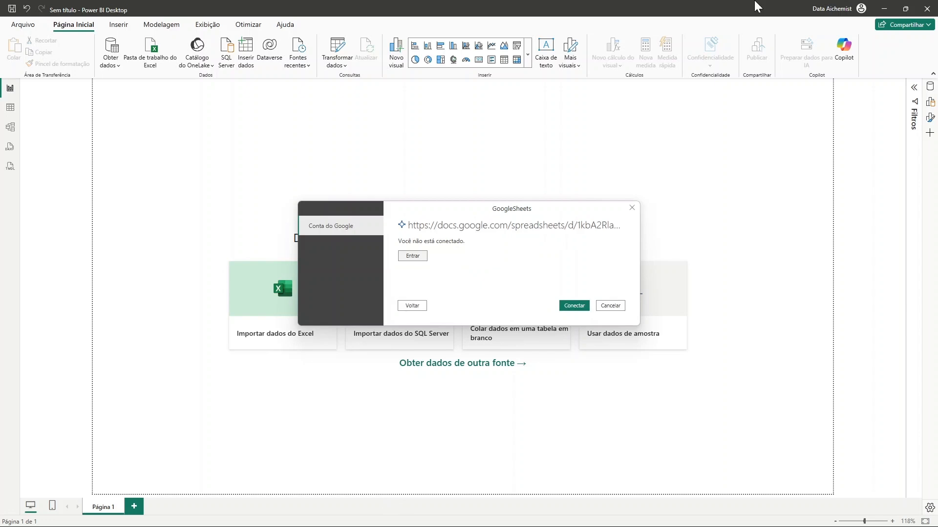
Sign in with the Google account, grant Power BI Desktop access, and connect to the spreadsheet.
click(413, 257)
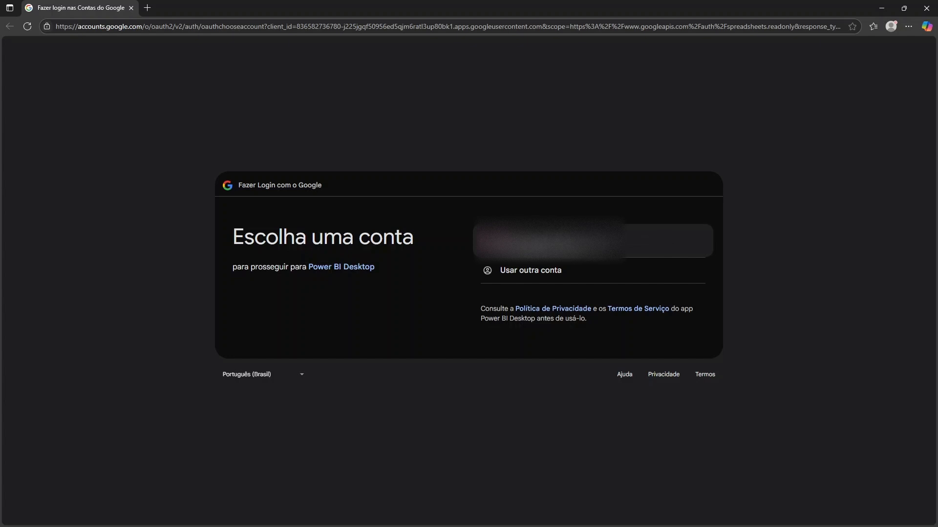
click(547, 240)
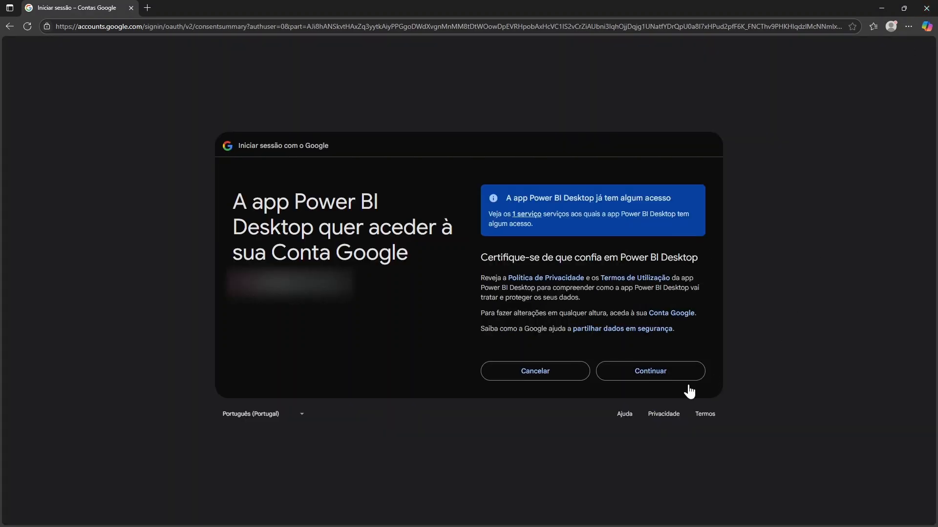
click(663, 377)
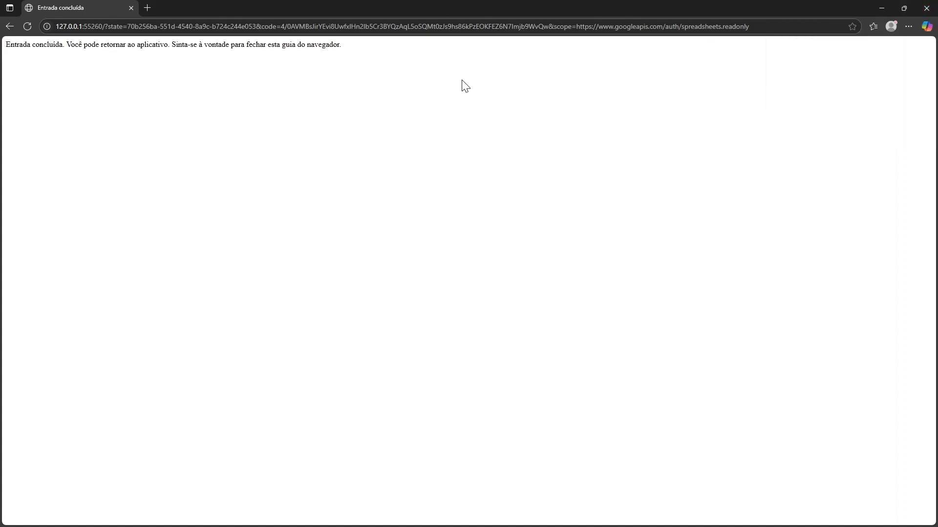
click(926, 8)
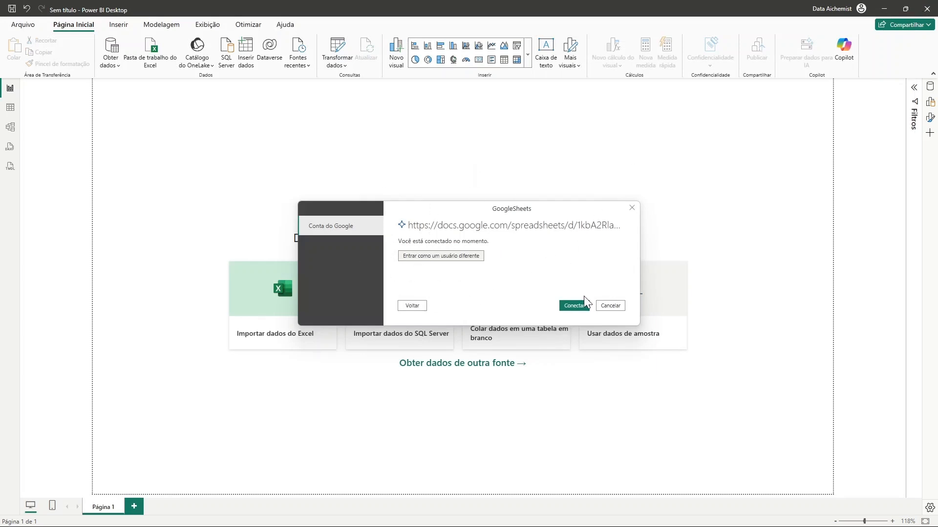
click(578, 308)
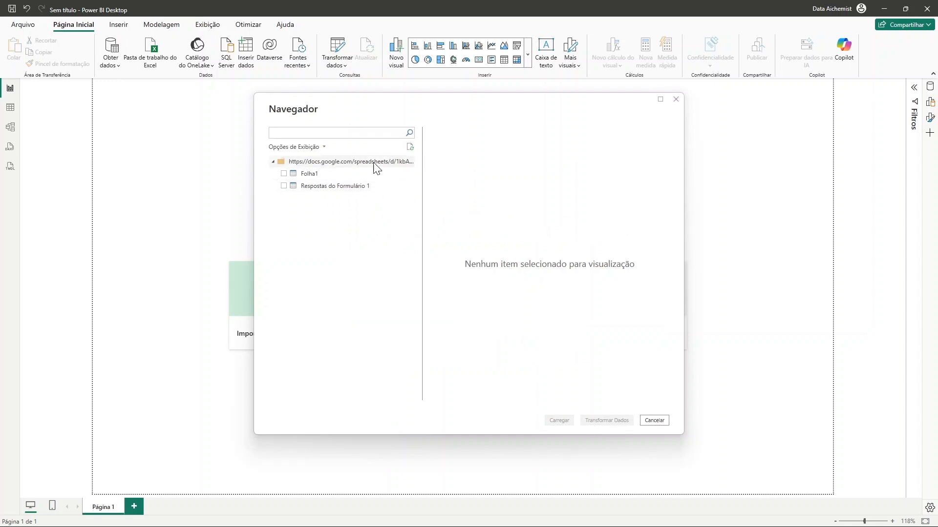
Select the Respostas do Formulário 1 table and open it for transformation in a maximized Power Query Editor.
click(349, 188)
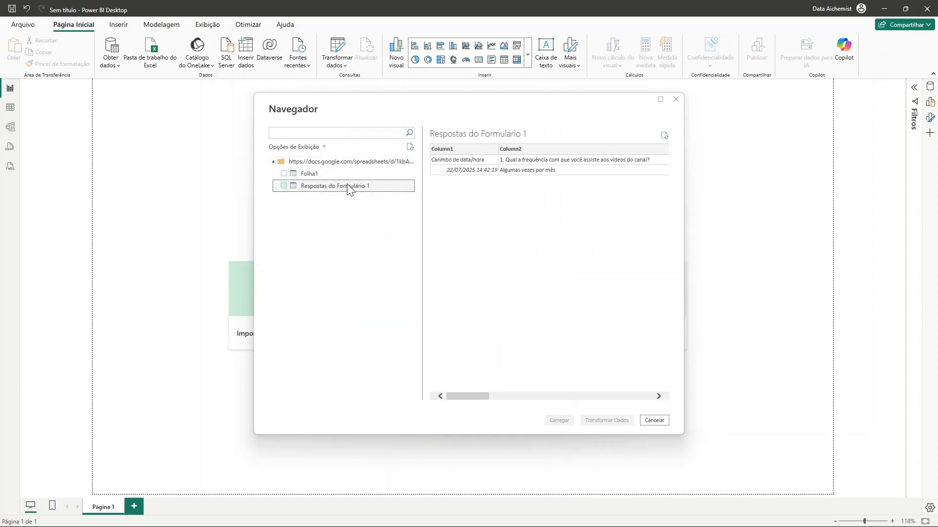
click(284, 186)
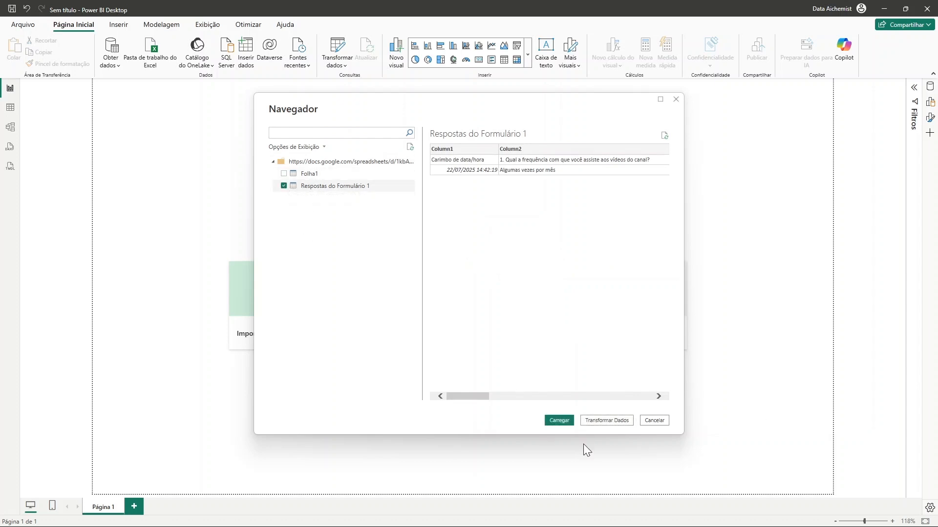
click(607, 421)
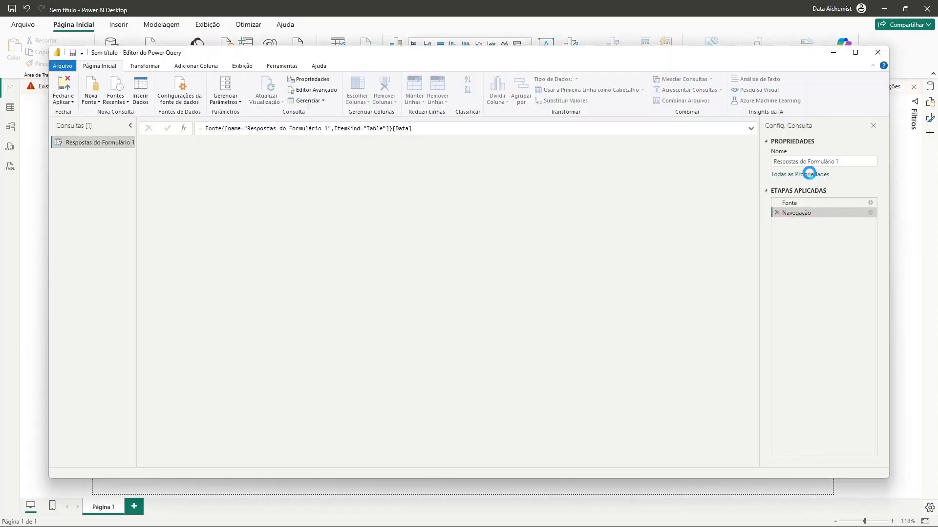
click(856, 52)
drag(439, 512, 388, 468)
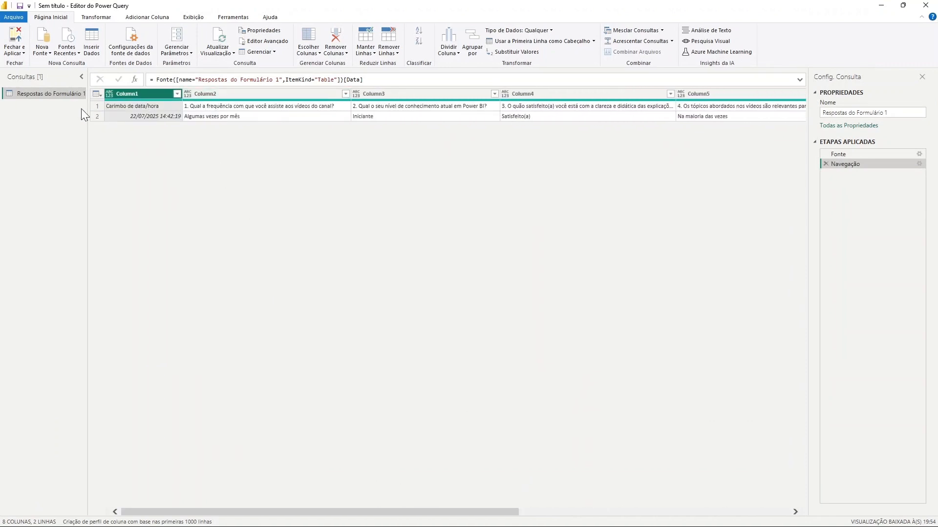
Delete the Respostas do Formulário 1 query and close the Power Query Editor.
right_click(64, 93)
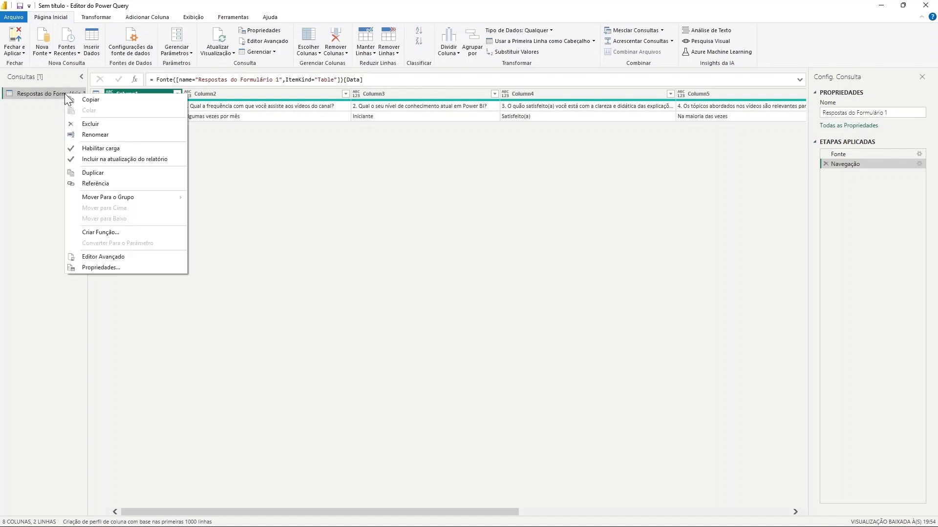
click(97, 124)
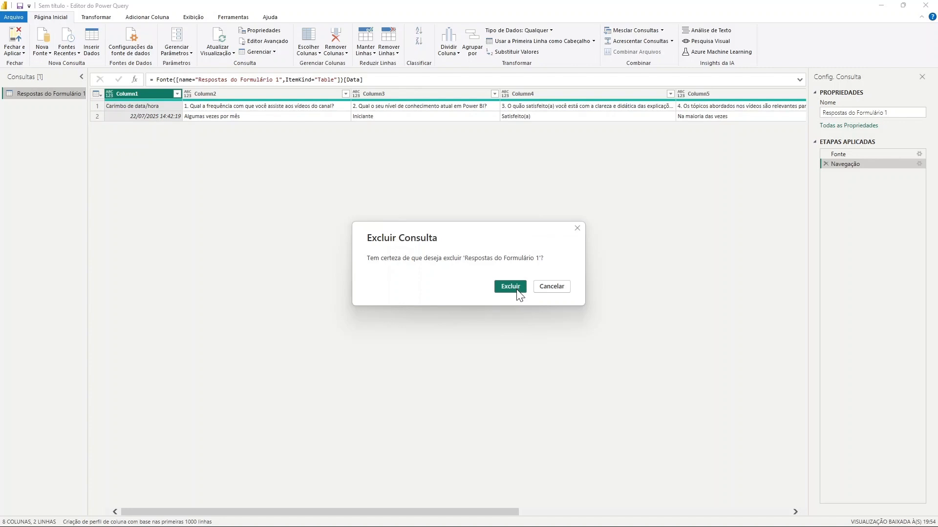
click(517, 290)
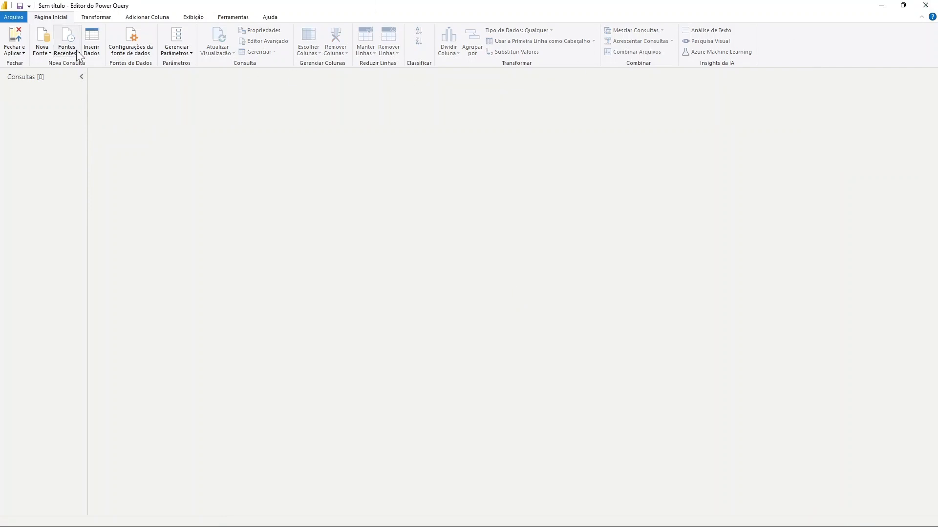
click(43, 52)
click(259, 131)
click(931, 8)
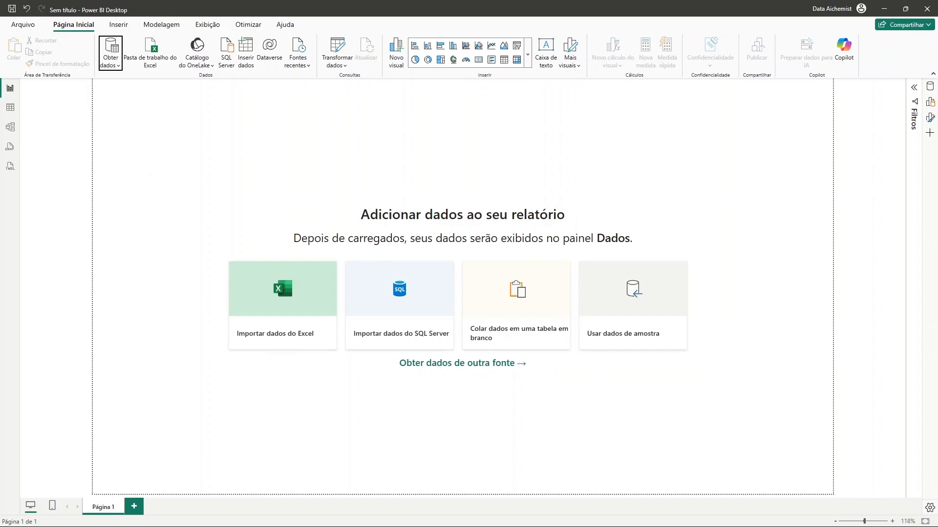
Switch to the browser, open "Formulário de avaliação do youtube" from the Formulário folder in Drive, and copy its URL.
key(alt+Tab)
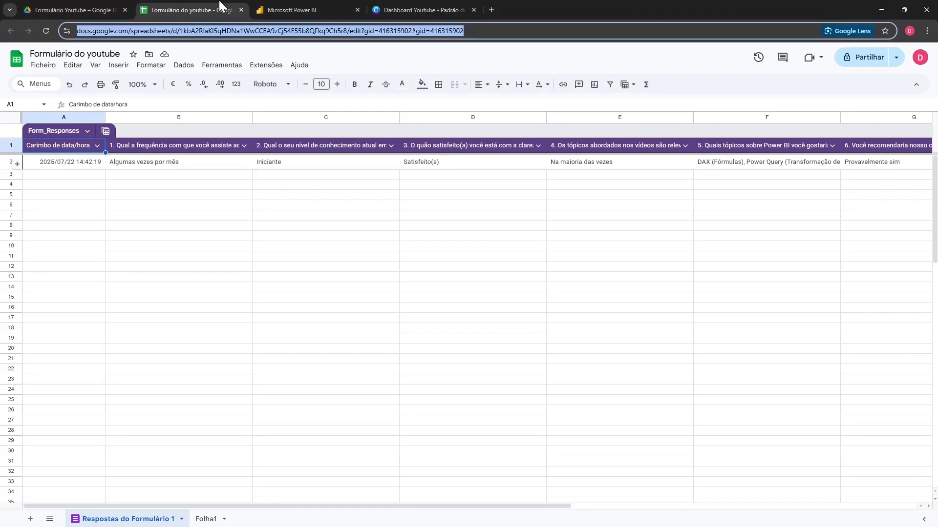
click(240, 10)
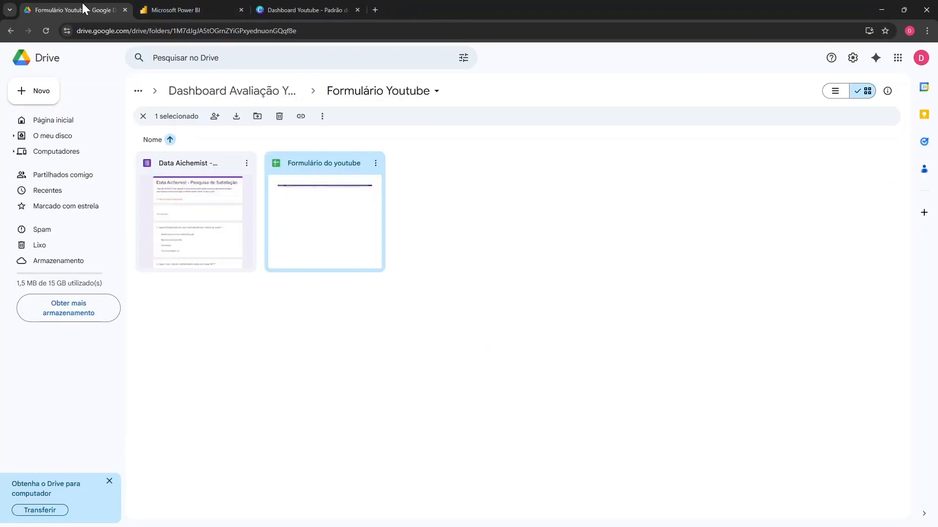
click(243, 92)
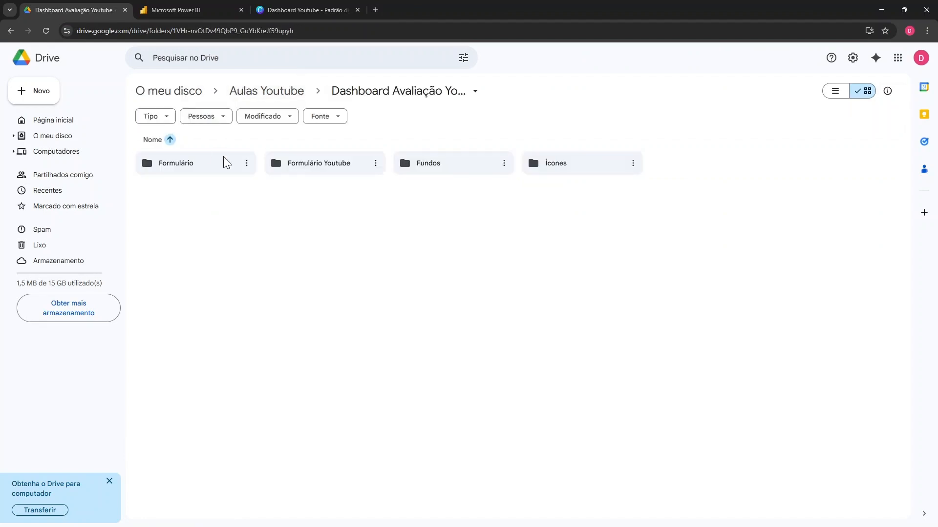
double_click(195, 170)
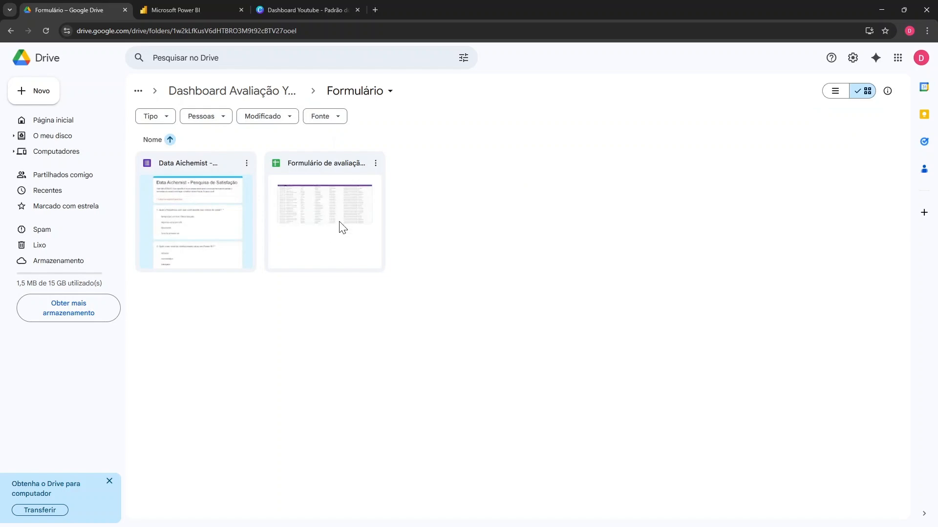
double_click(342, 221)
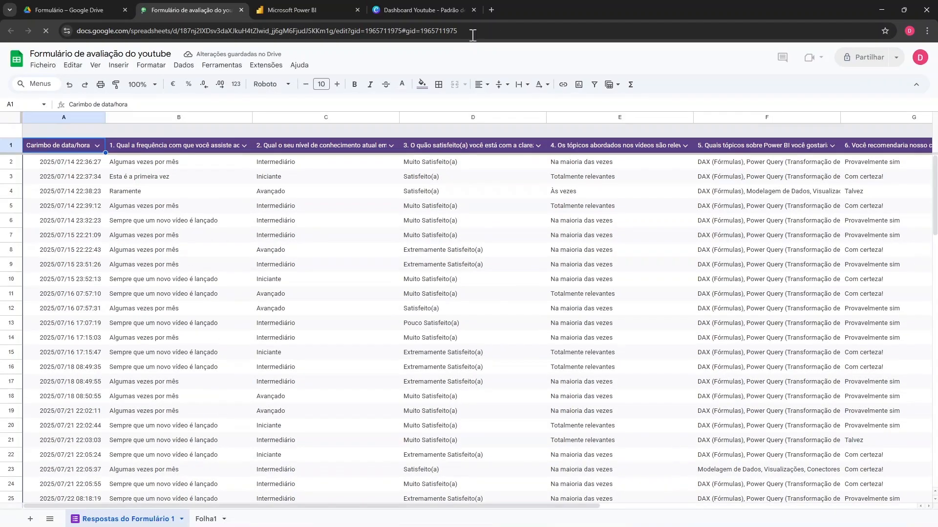
click(472, 34)
click(473, 34)
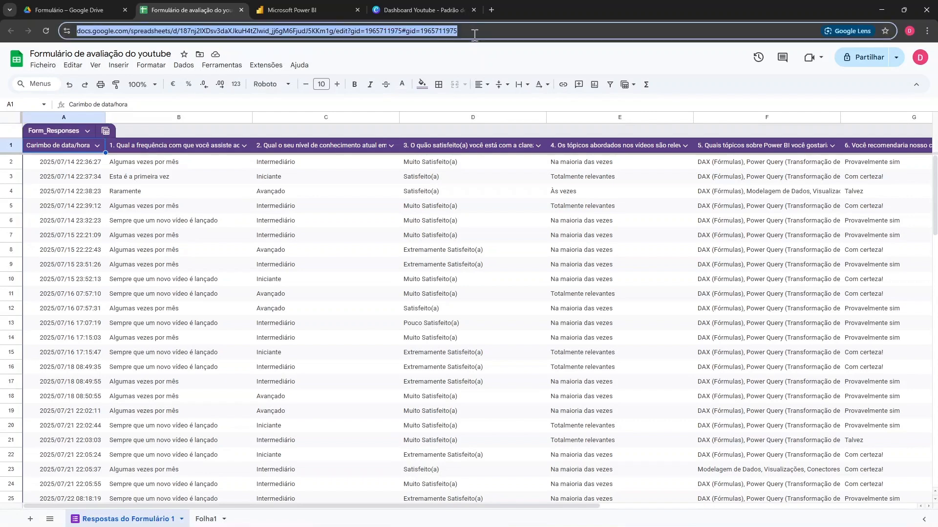
key(ctrl+c)
Switch back to Power BI Desktop, search the data sources for "google", and connect to the copied URL through Planilhas Google.
key(alt+Tab)
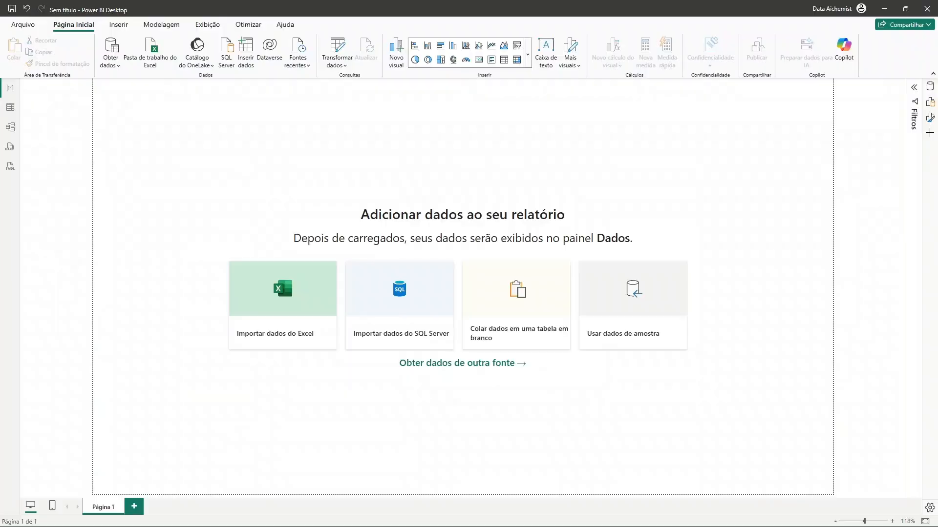
click(112, 65)
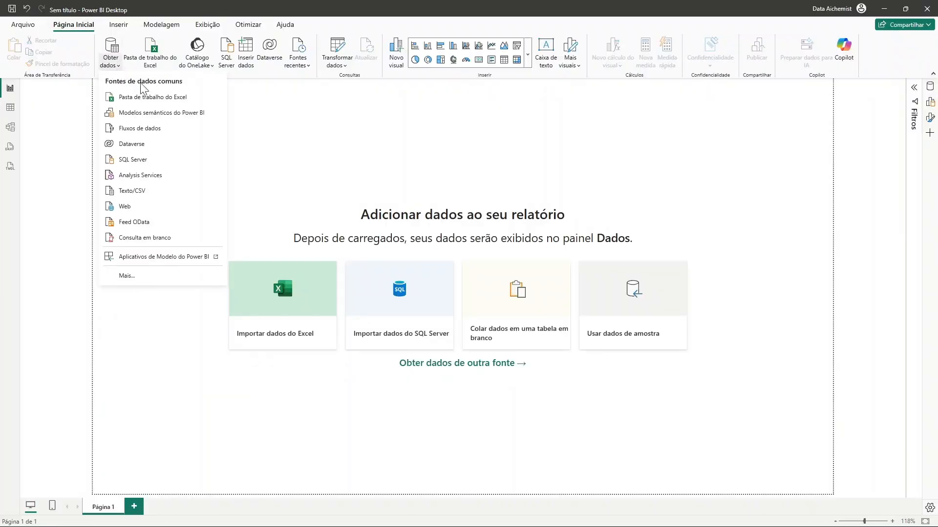
click(142, 280)
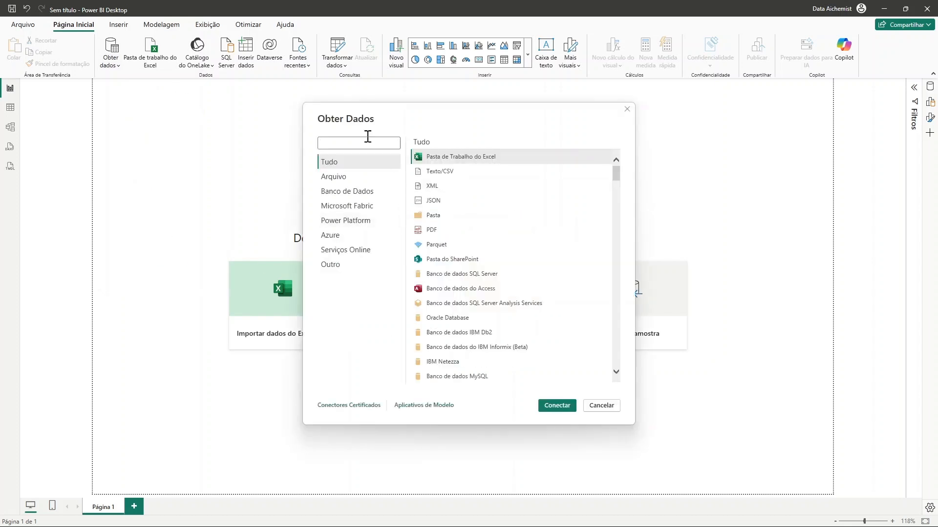
text(google)
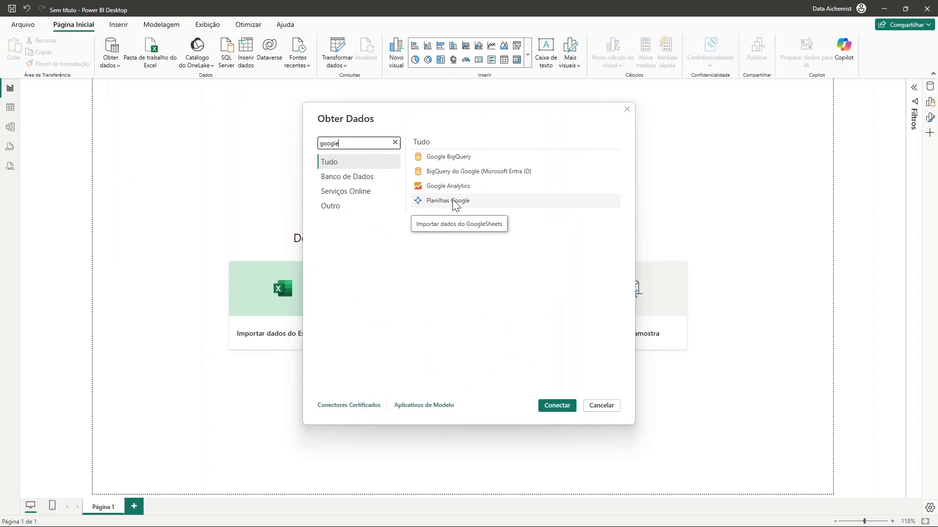
click(454, 205)
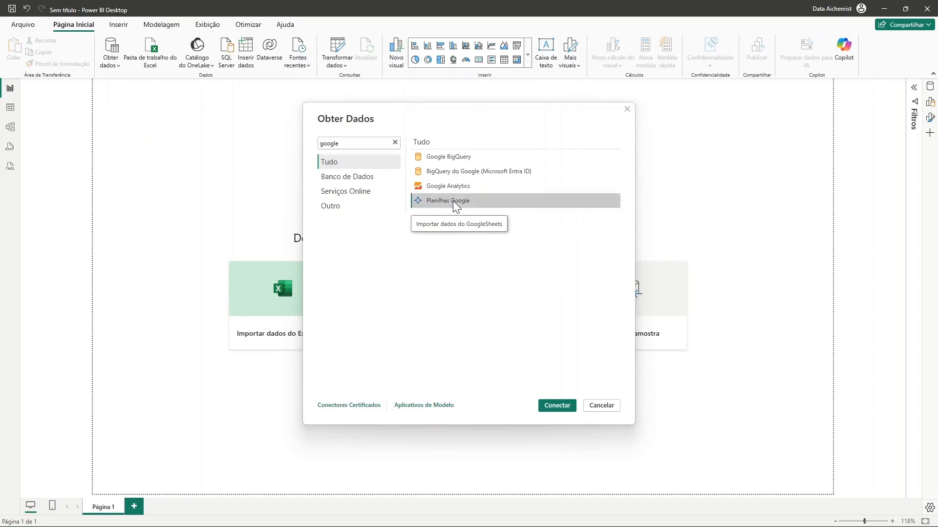
click(556, 406)
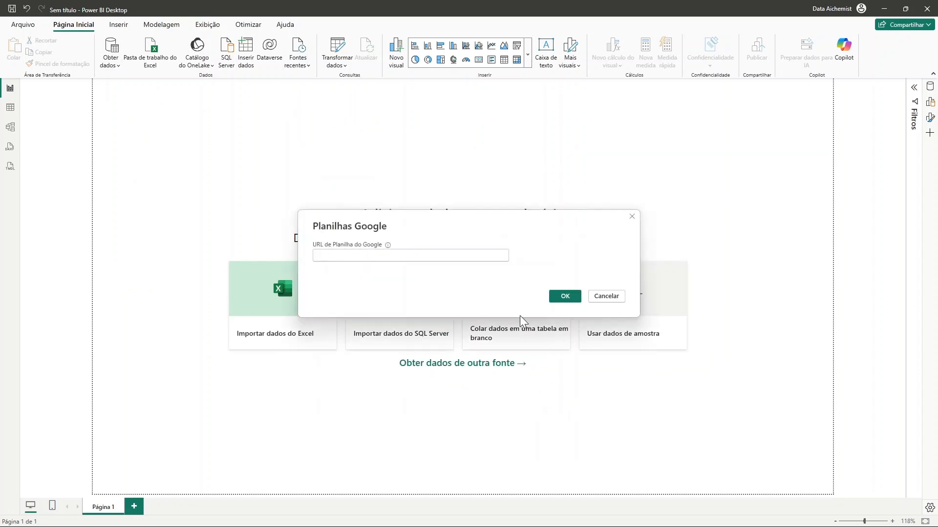
key(ctrl+v)
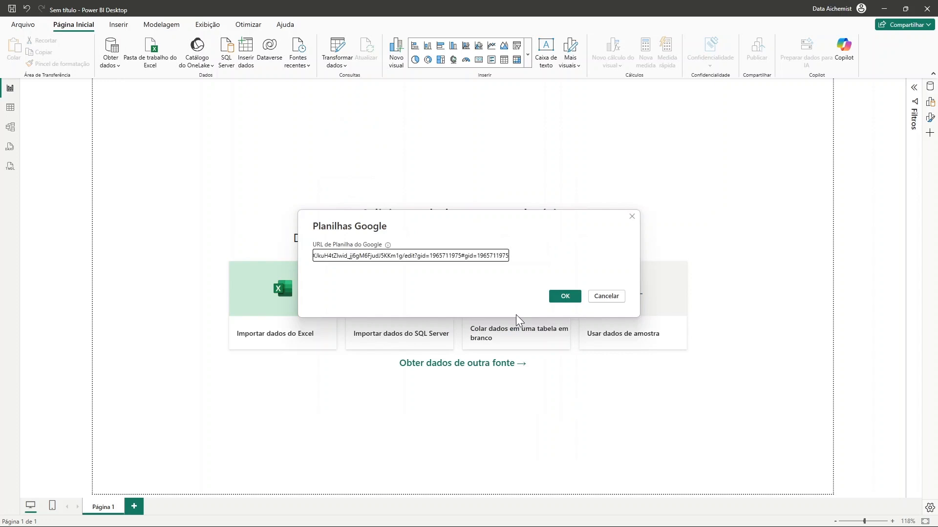
click(565, 296)
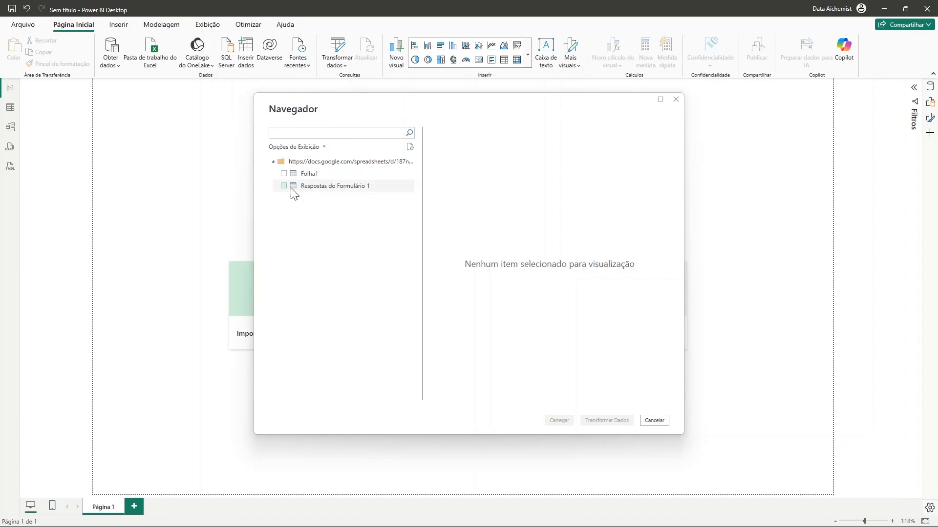
Preview Folha1 and Respostas do Formulário 1, and open only Respostas do Formulário 1 for transformation in Power Query.
click(318, 175)
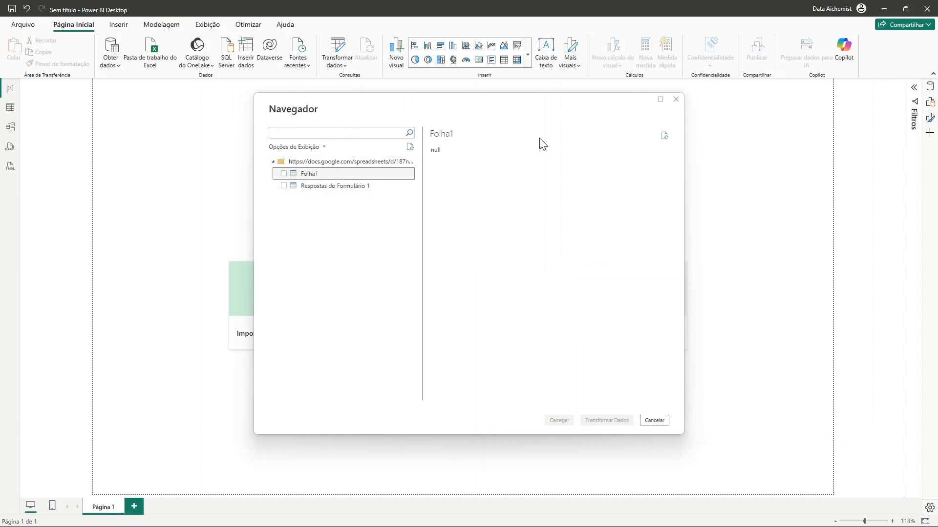
click(318, 187)
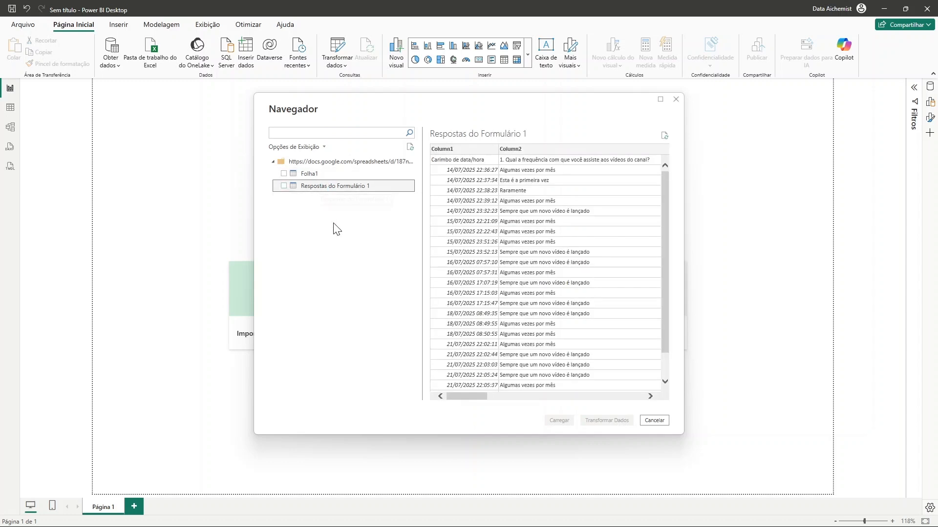
click(284, 186)
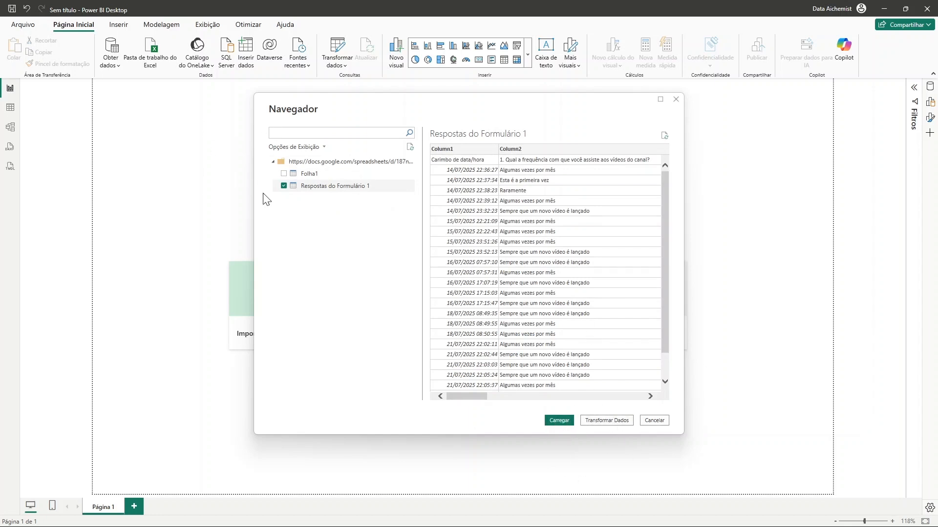
click(607, 420)
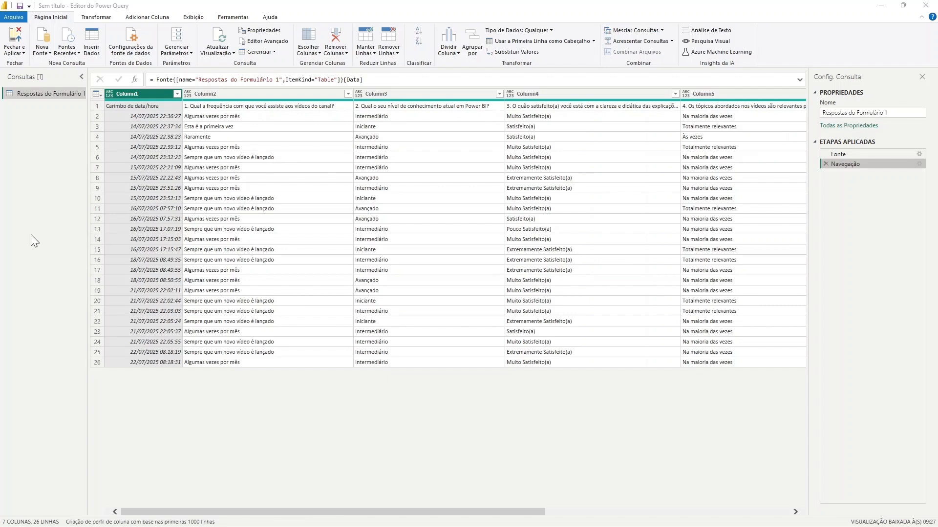
Rename the Respostas do Formulário 1 query as Formulário.
double_click(60, 90)
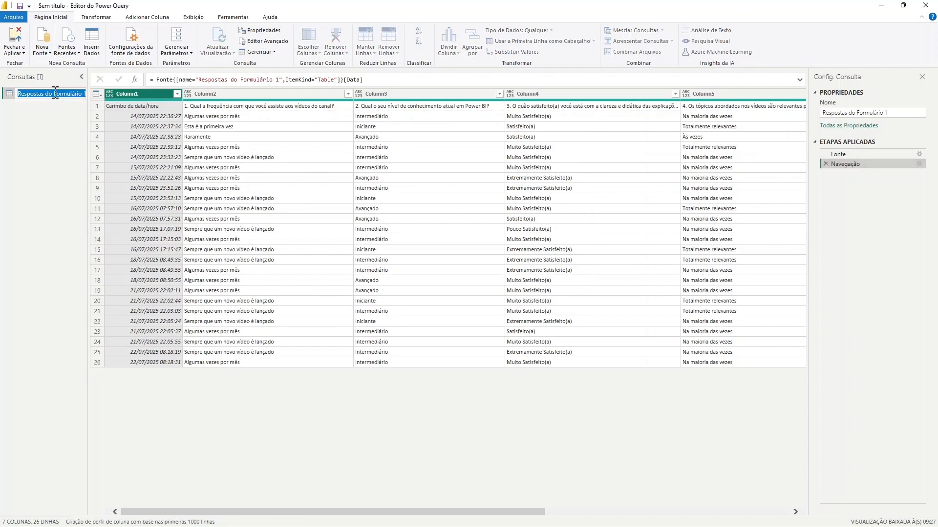
click(54, 93)
key(BackSpace)
key(BackSpace)
key(BackSpace)
key(BackSpace)
key(BackSpace)
key(BackSpace)
key(BackSpace)
key(BackSpace)
key(BackSpace)
key(BackSpace)
key(BackSpace)
key(BackSpace)
key(BackSpace)
key(Return)
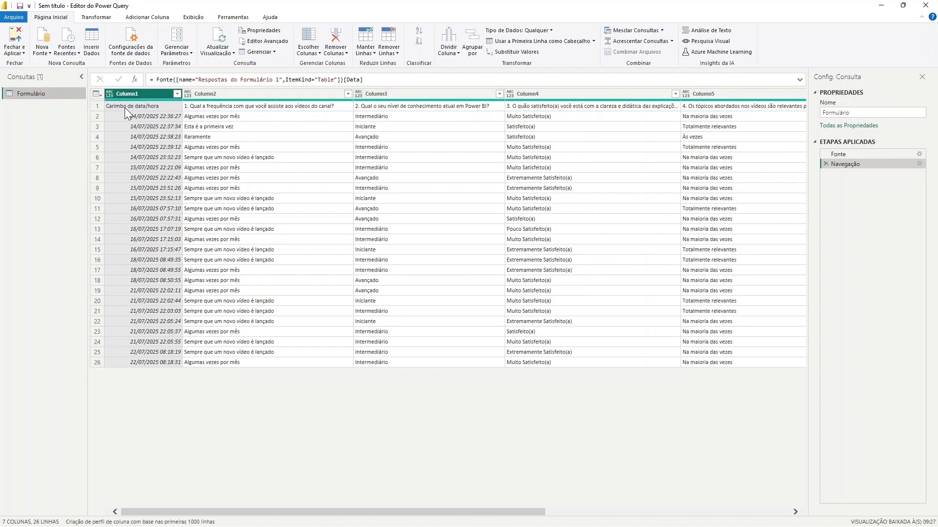
Promote the first row of the Formulário table to column headers and look over the resulting columns.
click(97, 95)
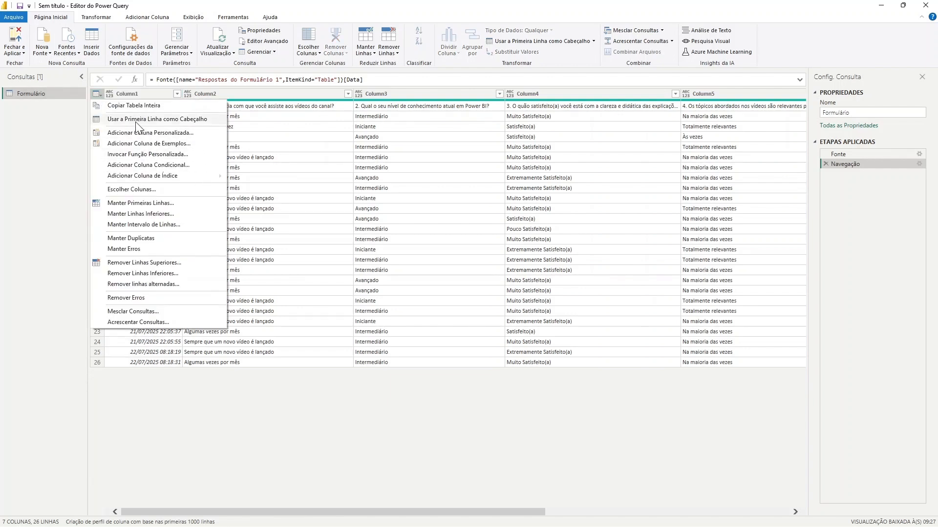
click(181, 118)
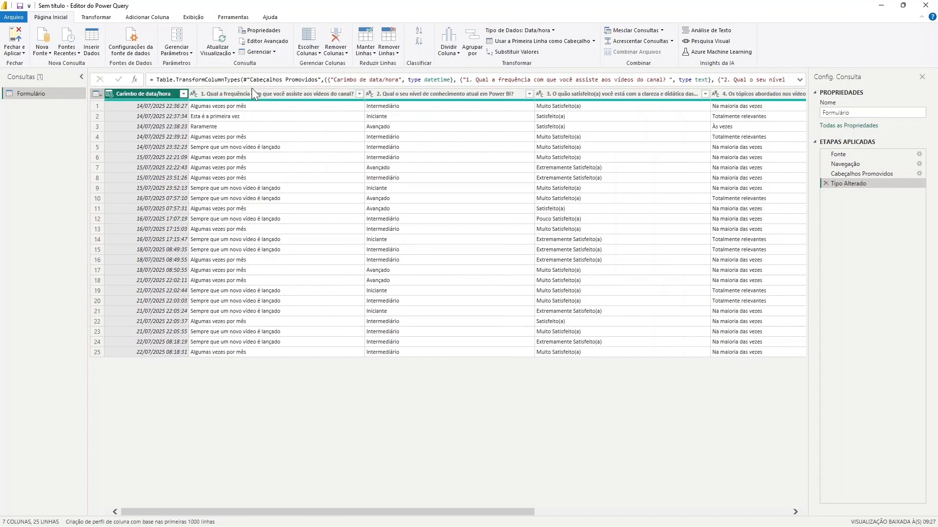
drag(457, 511, 335, 493)
Unpivot every column except Carimbo de data/hora into attribute and value rows, and inspect the question 5 entry in row 5.
click(193, 94)
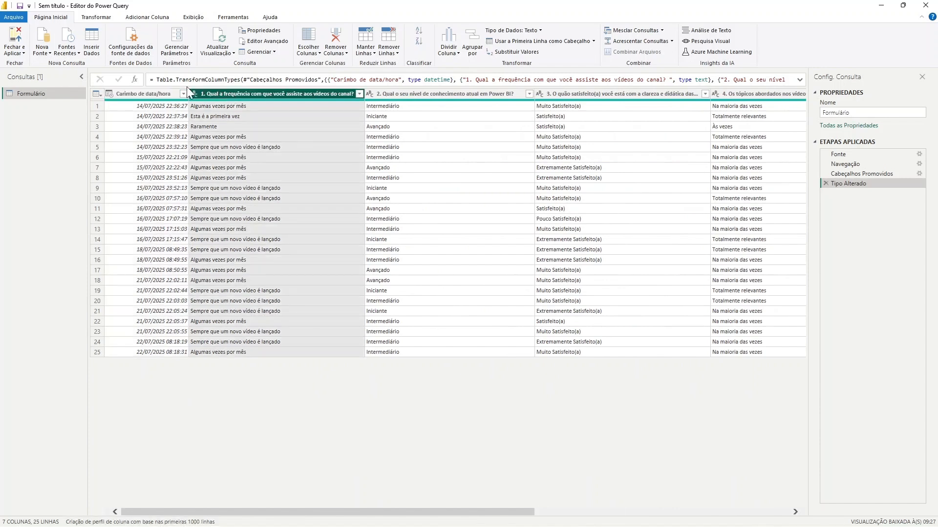
click(150, 93)
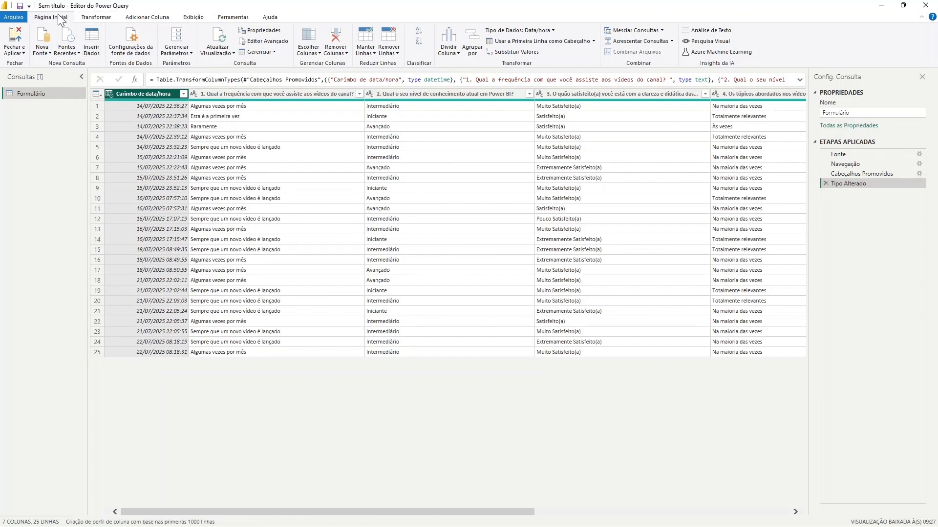
click(96, 17)
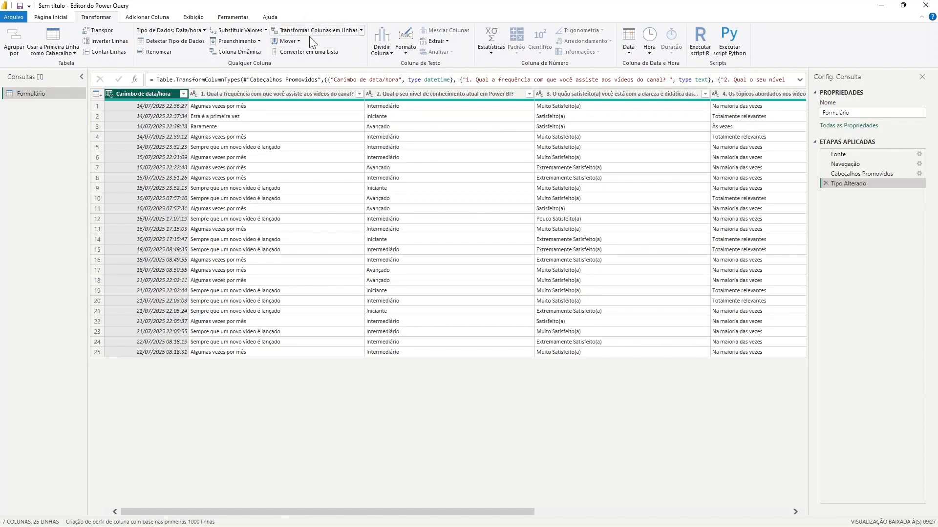
click(360, 30)
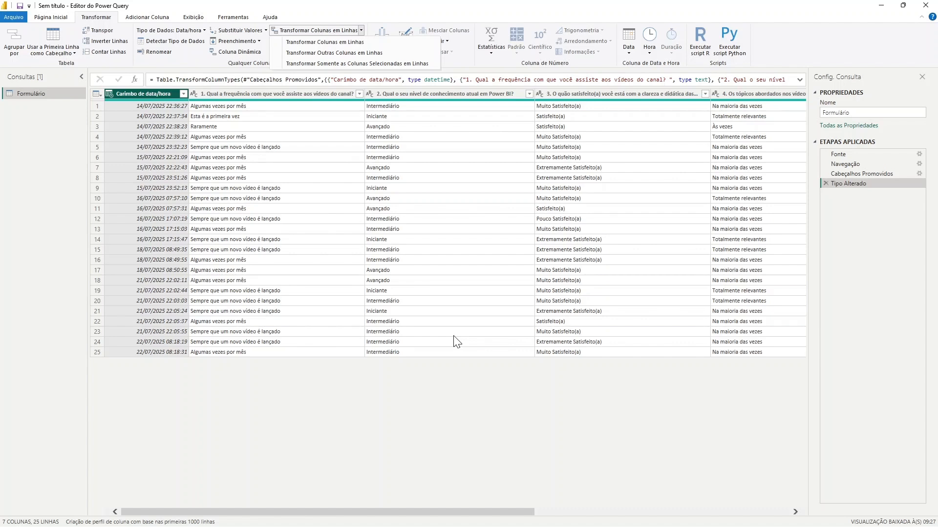
click(163, 93)
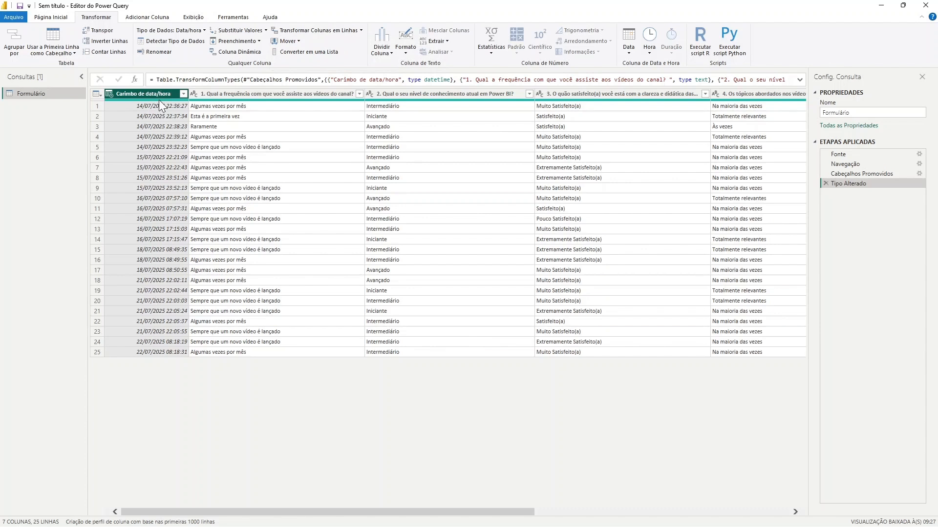
click(362, 31)
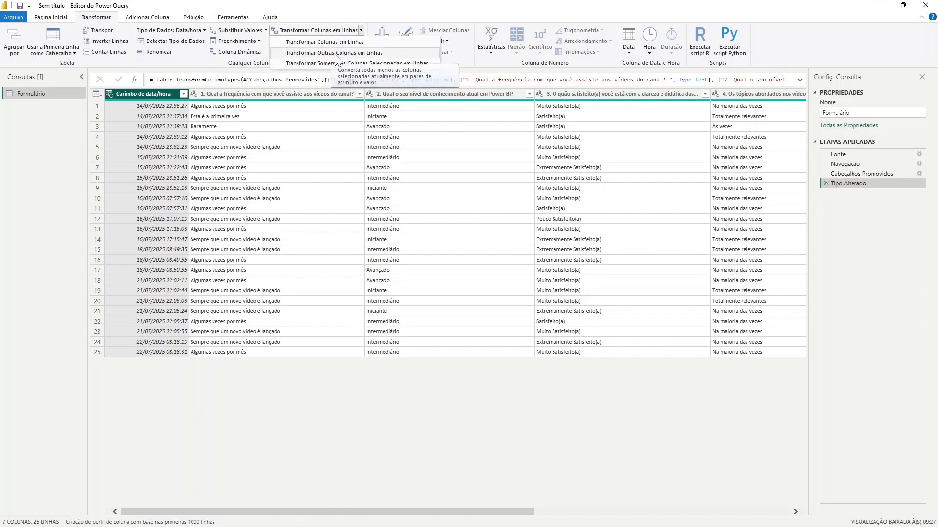
click(300, 53)
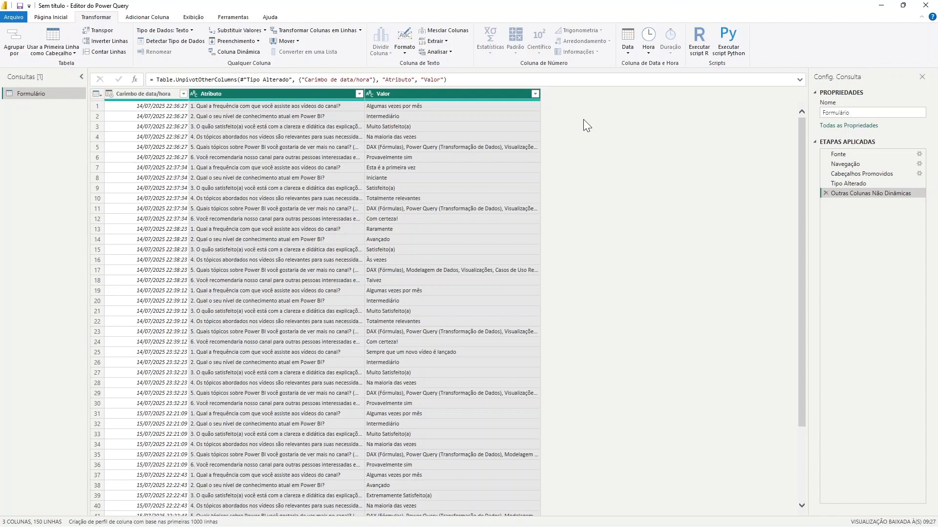
click(323, 148)
click(429, 149)
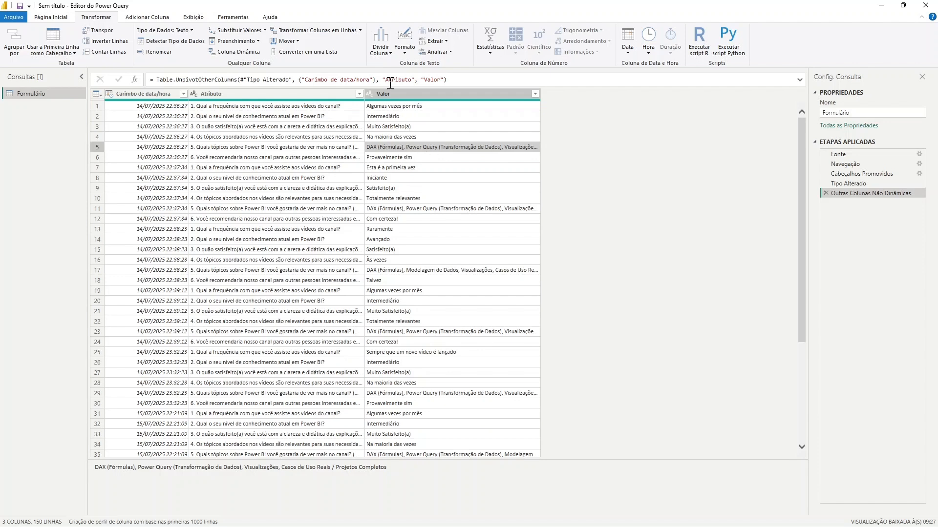
click(476, 92)
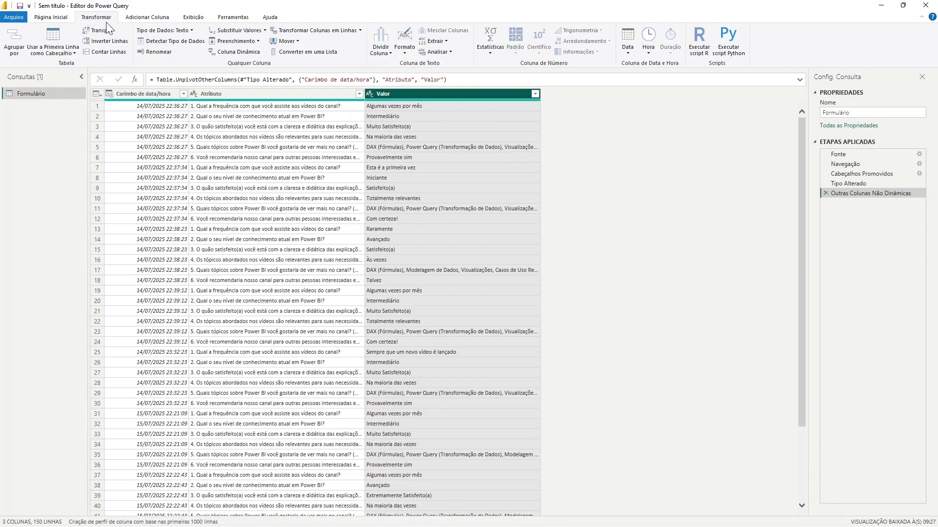
click(389, 55)
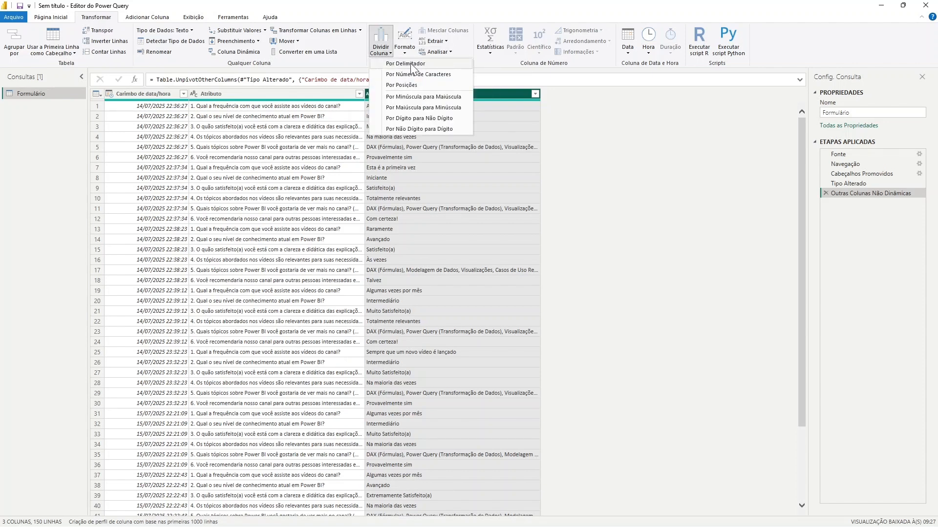
click(416, 65)
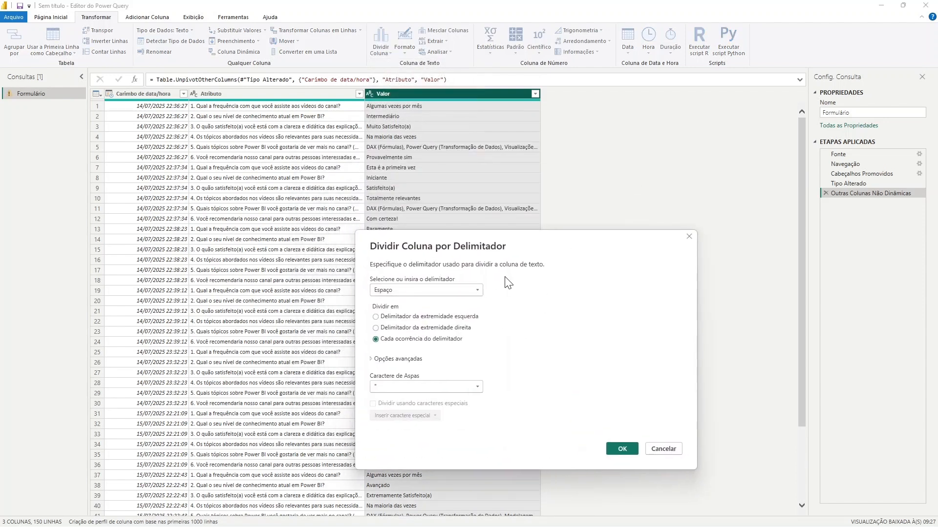
click(473, 289)
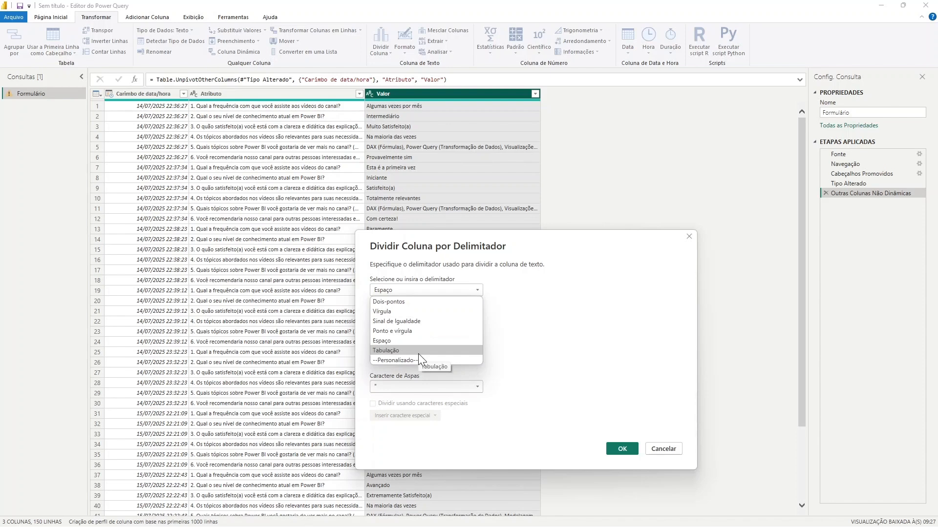
click(589, 270)
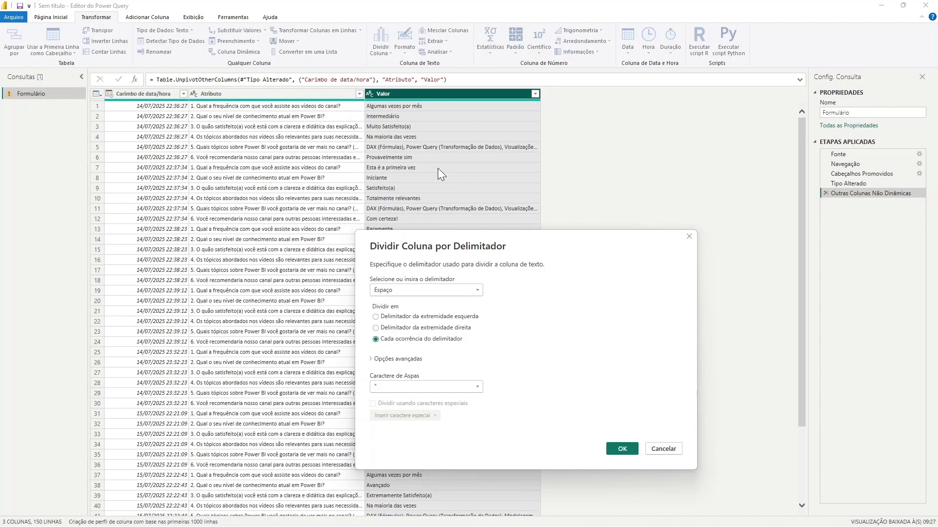
click(665, 450)
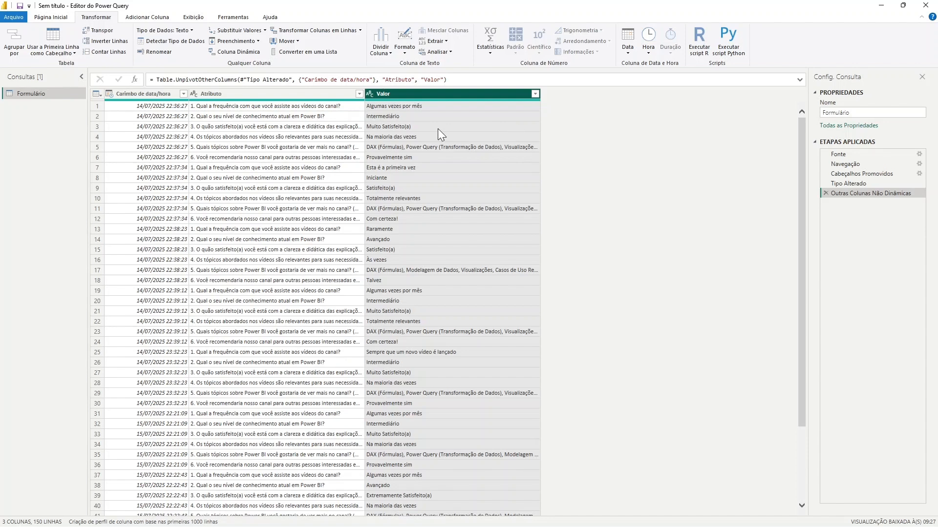
Split the Valor column by the Vírgula delimiter at each occurrence.
click(370, 106)
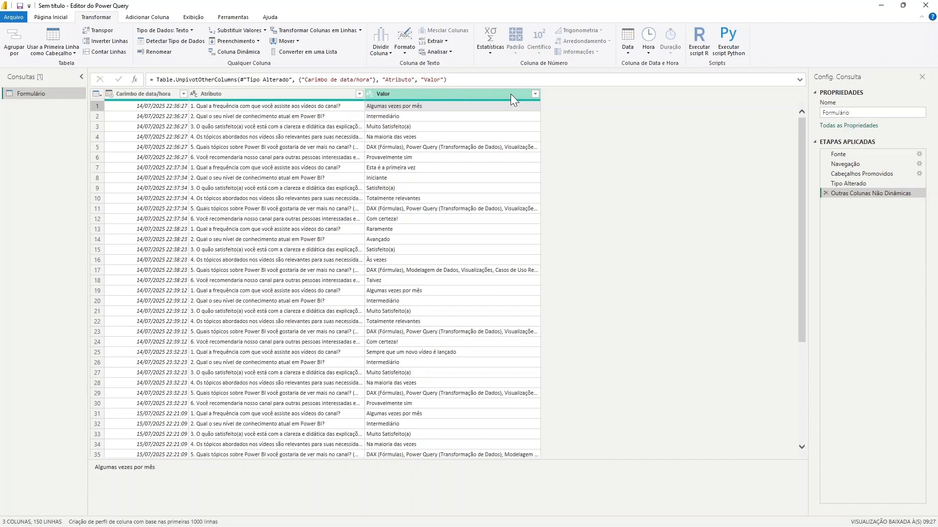
click(459, 92)
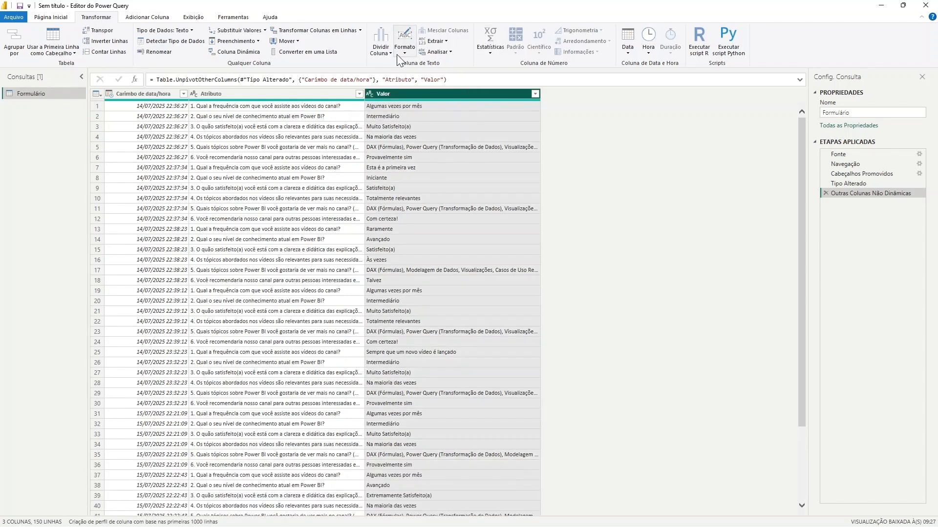
click(381, 49)
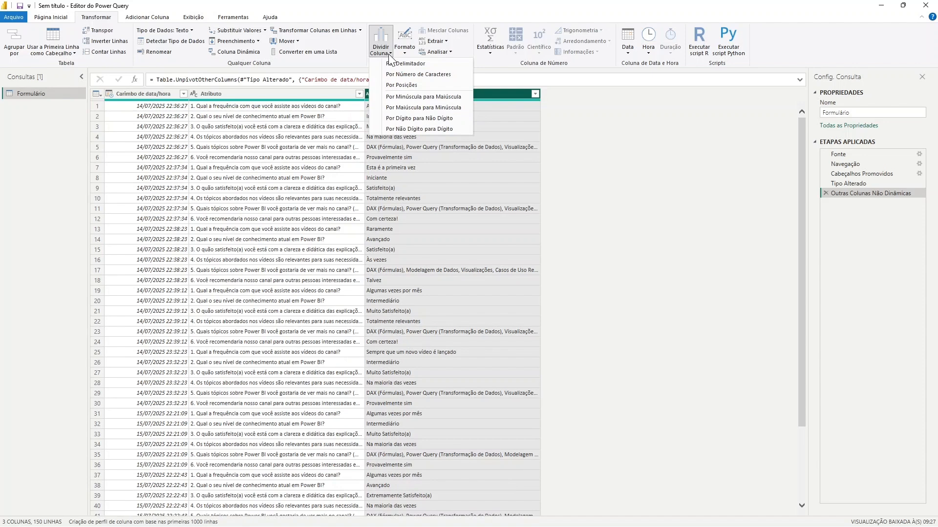
click(423, 65)
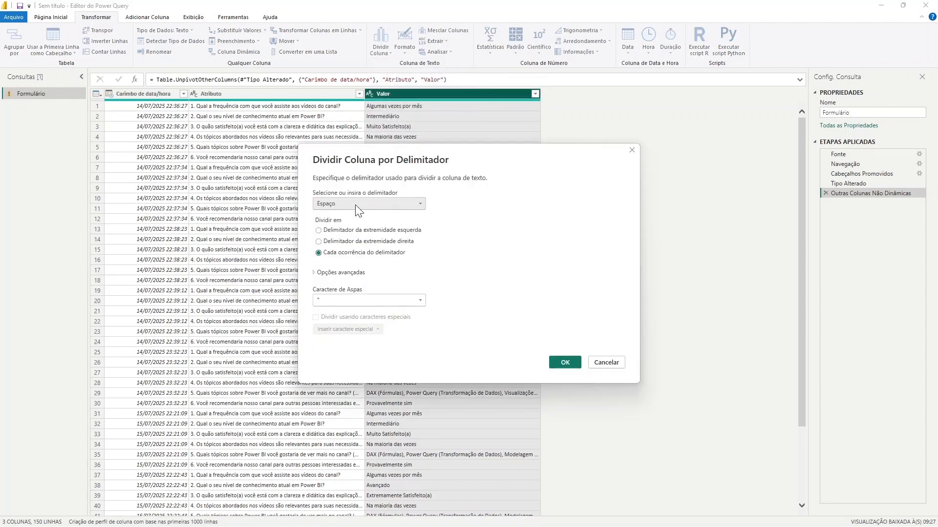
click(363, 203)
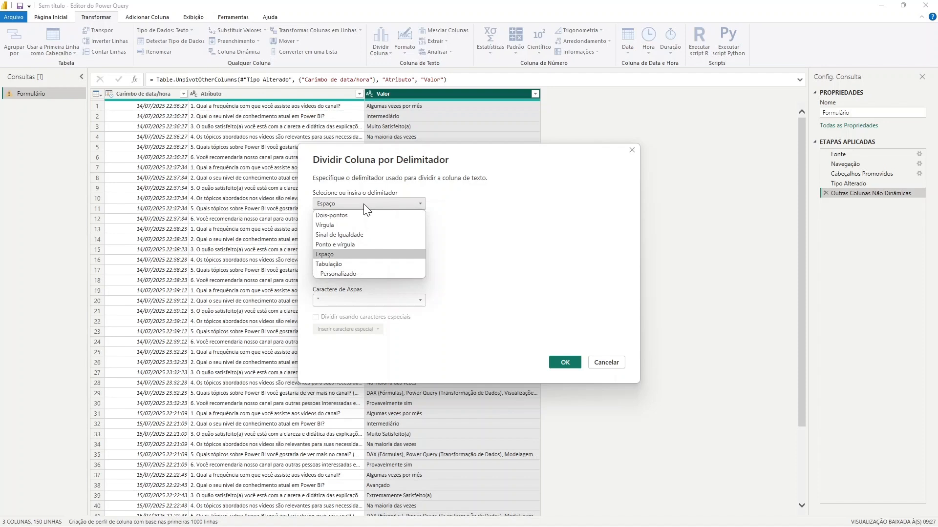
click(345, 225)
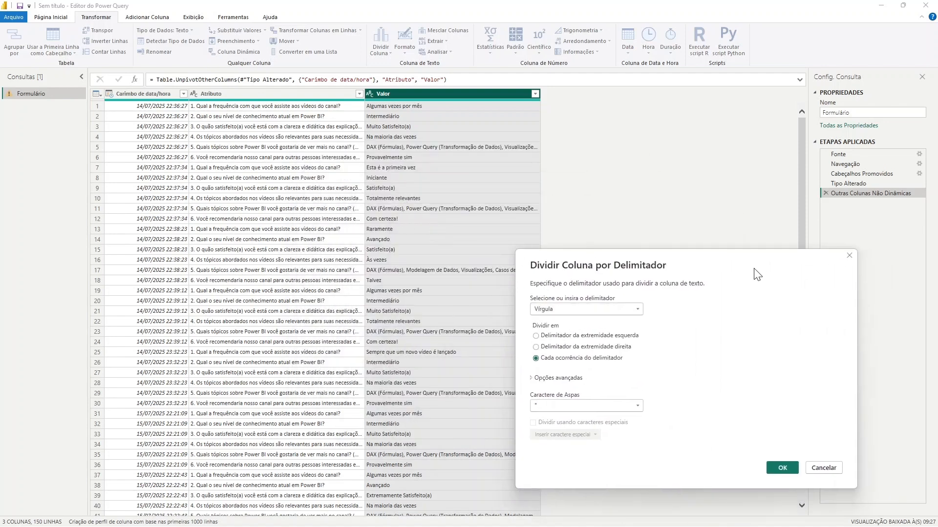
drag(751, 266, 438, 199)
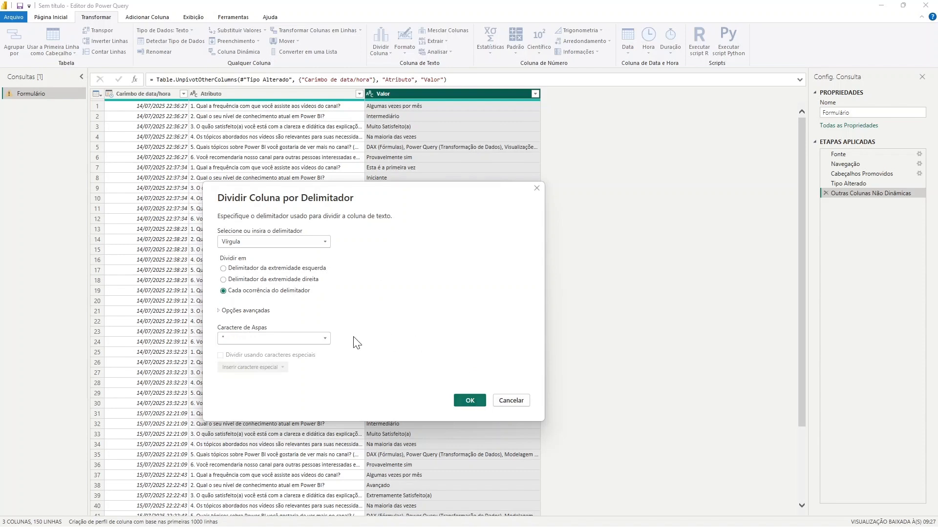
click(470, 401)
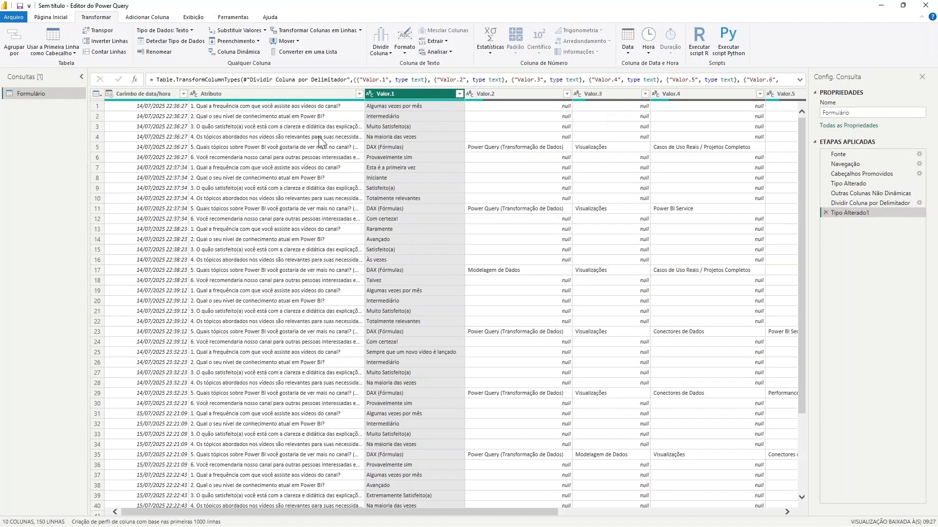
Examine how the question 5 answers in row 5 are spread across the split Valor columns.
click(390, 145)
click(486, 144)
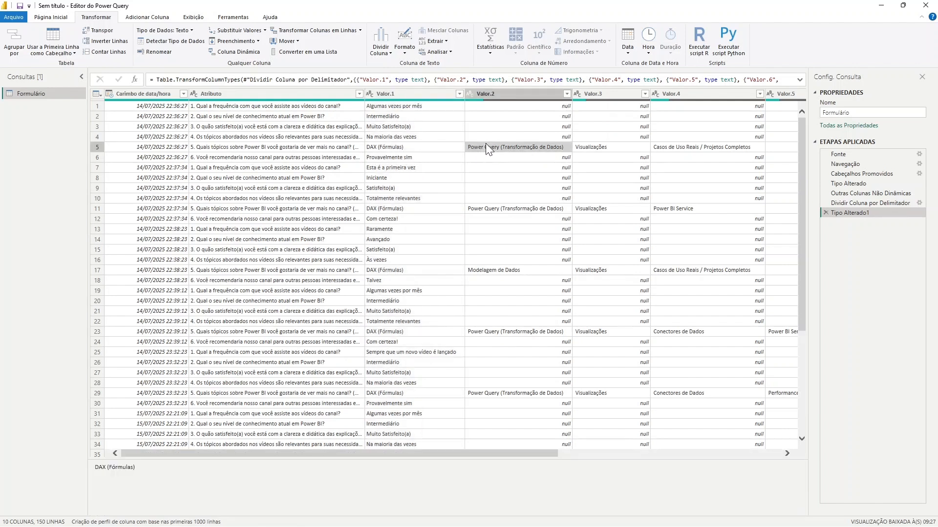
click(588, 149)
drag(529, 454, 703, 431)
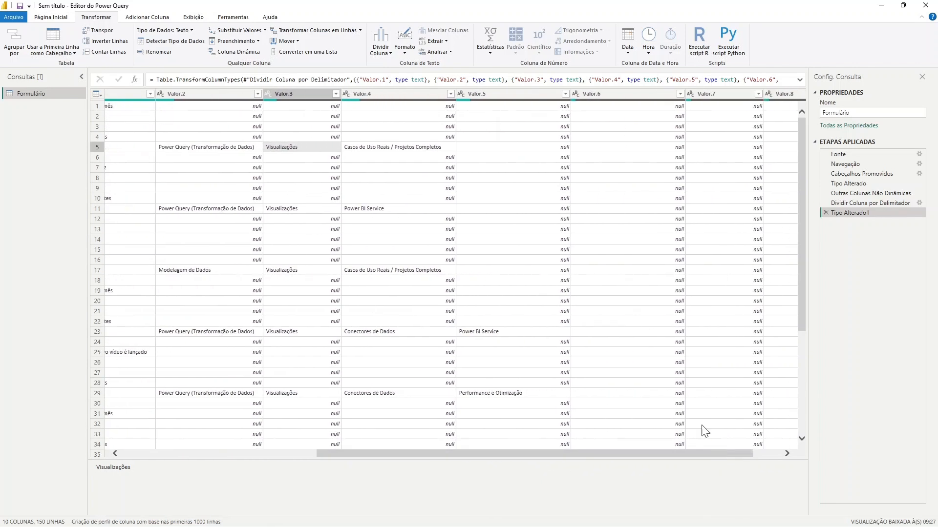
click(375, 149)
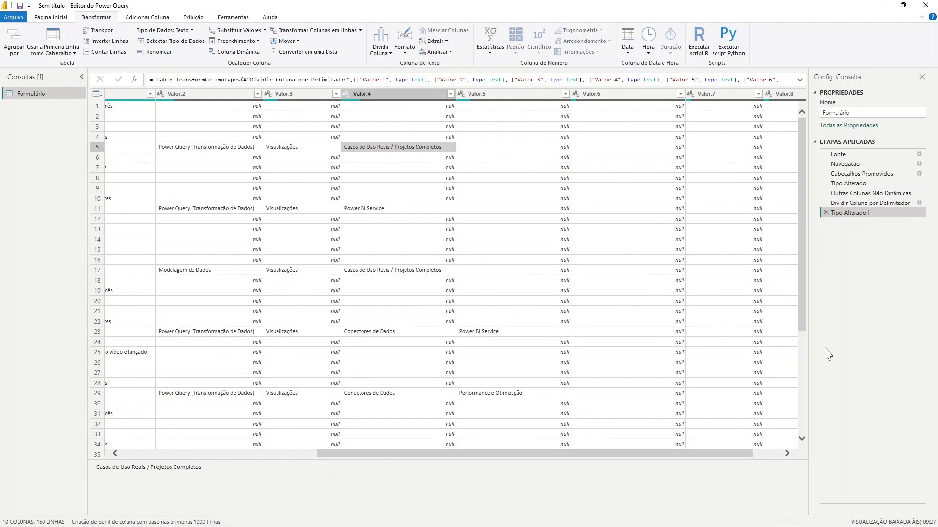
mouse_move(802, 287)
mouse_down()
mouse_move(799, 366)
mouse_move(781, 447)
mouse_move(817, 288)
mouse_up()
drag(723, 453, 489, 454)
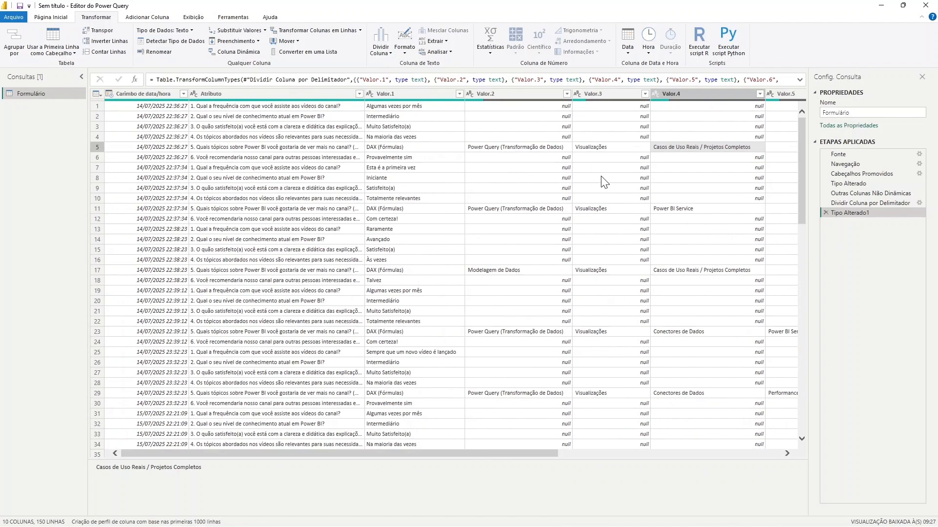
Unpivot all columns other than Carimbo de data/hora and Atributo, and check the repeated question 5 rows.
click(144, 94)
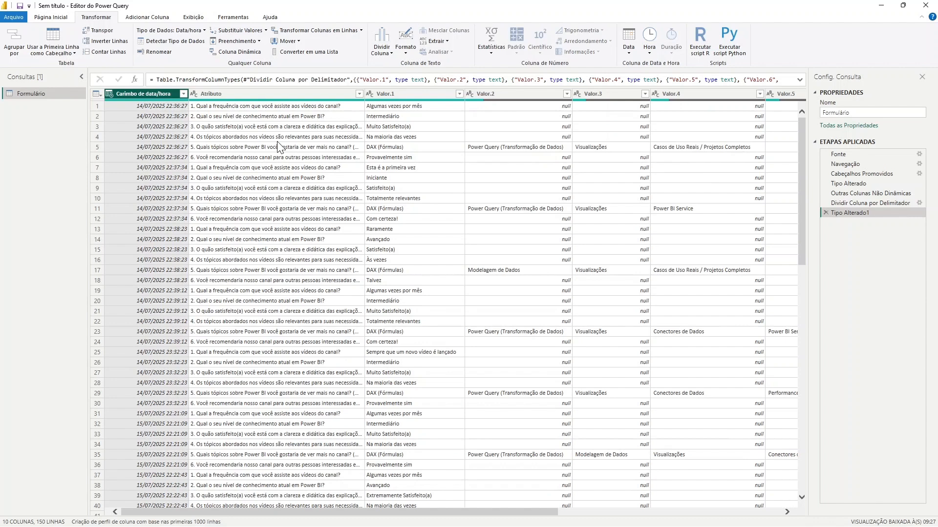
ctrl+click(271, 93)
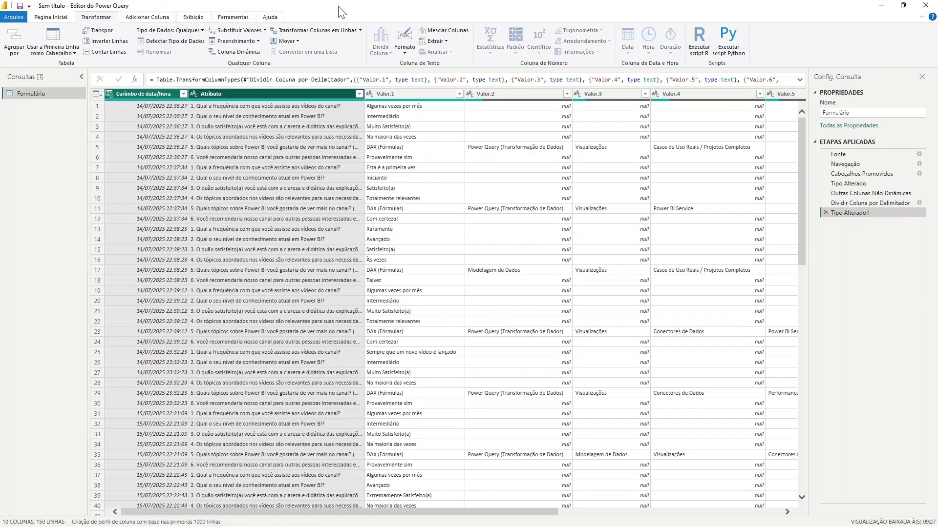
click(360, 31)
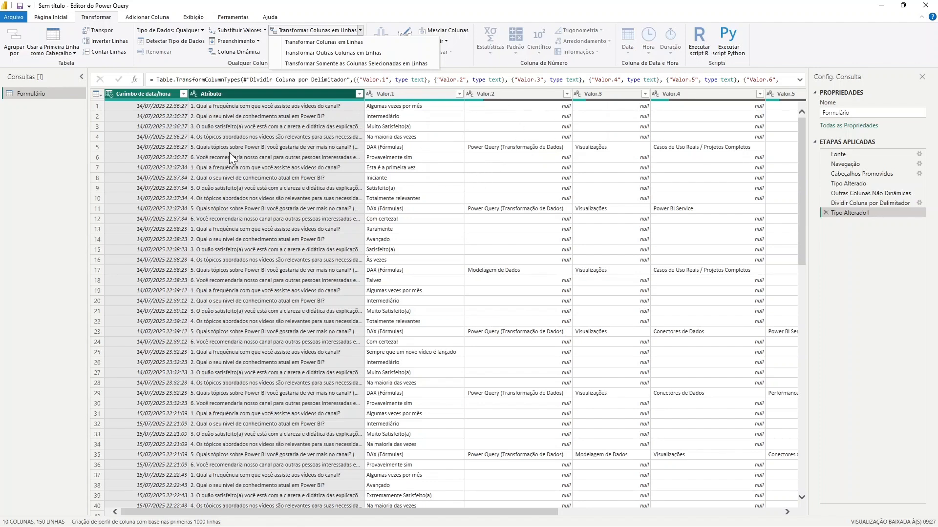
click(341, 52)
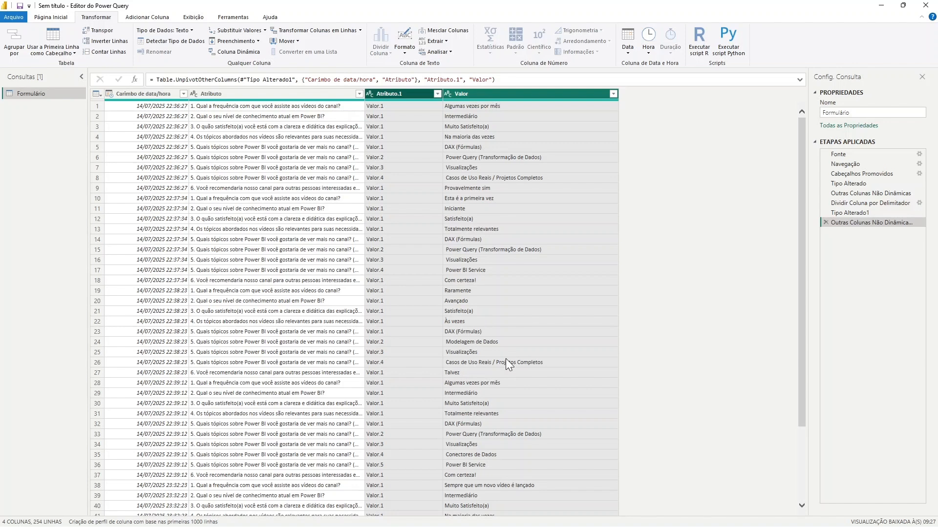
click(207, 158)
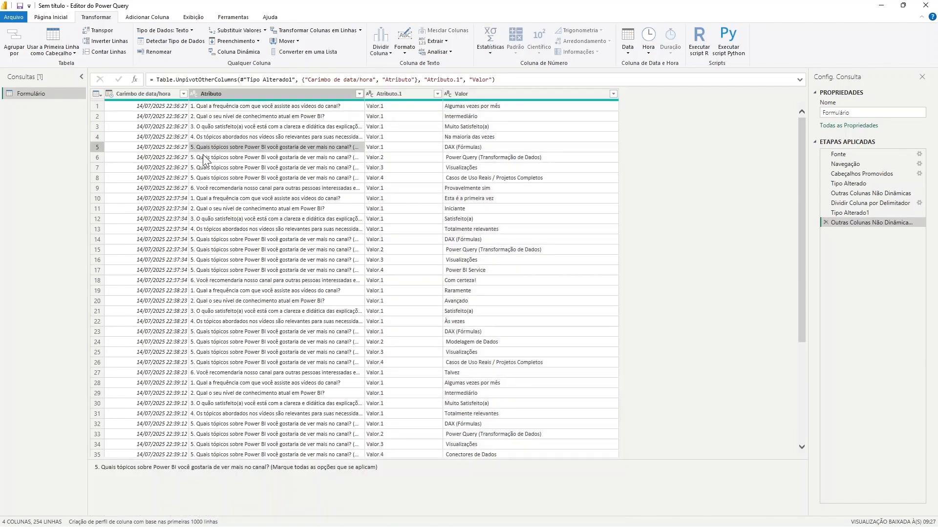
click(211, 167)
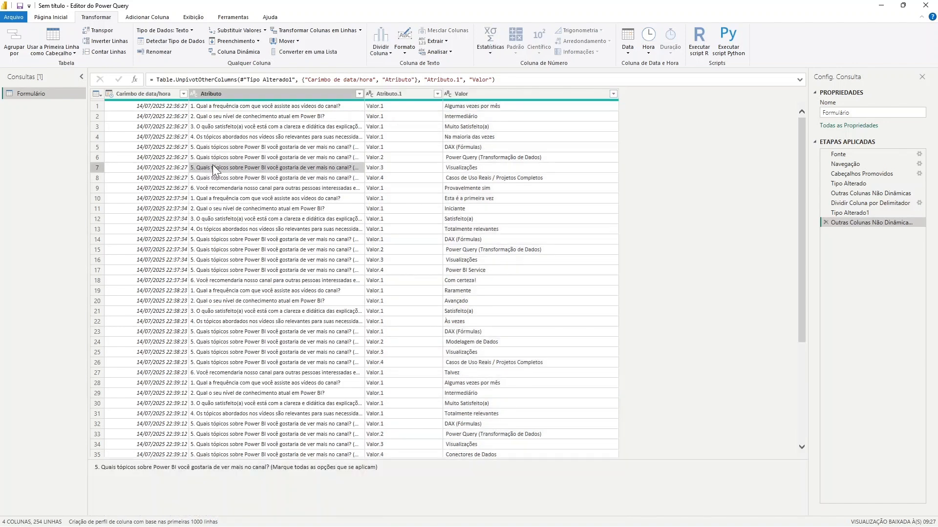
click(215, 157)
click(215, 147)
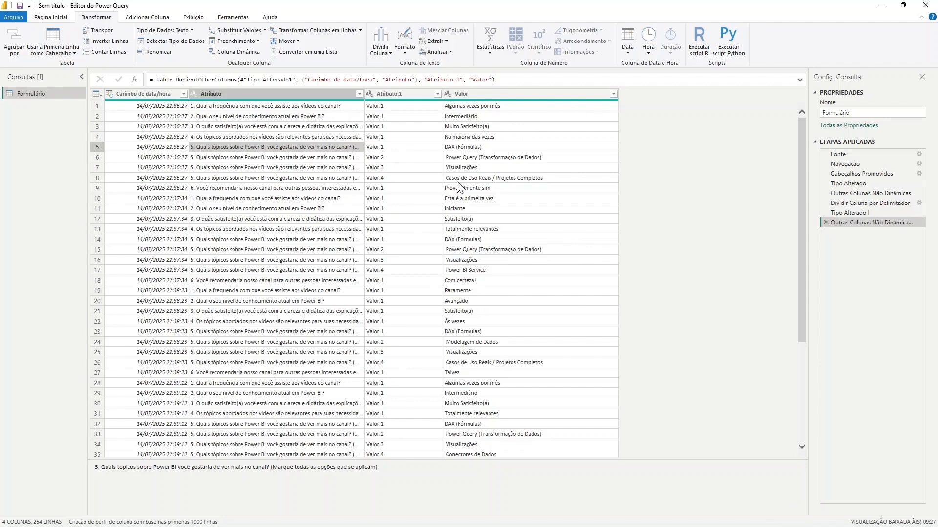
Trim the leading and trailing spaces from the text in the Valor column.
click(488, 93)
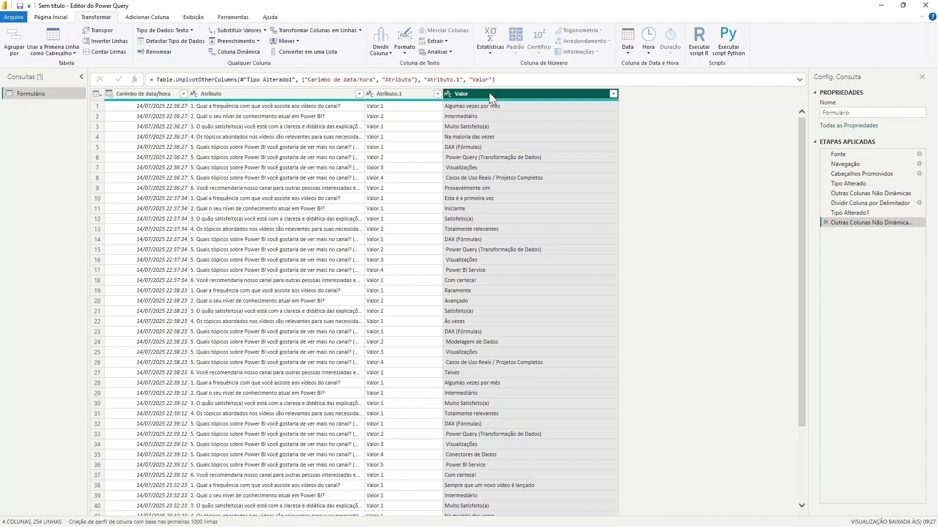
right_click(488, 94)
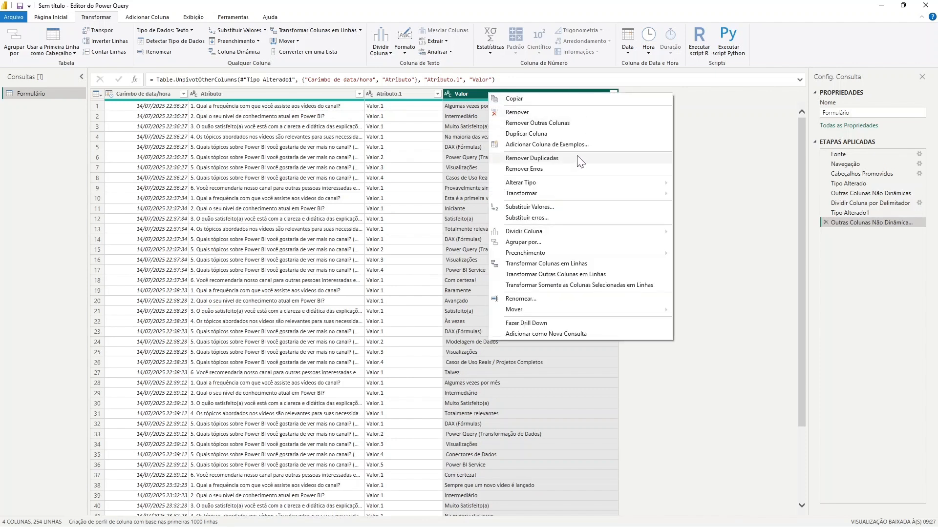
mouse_move(587, 194)
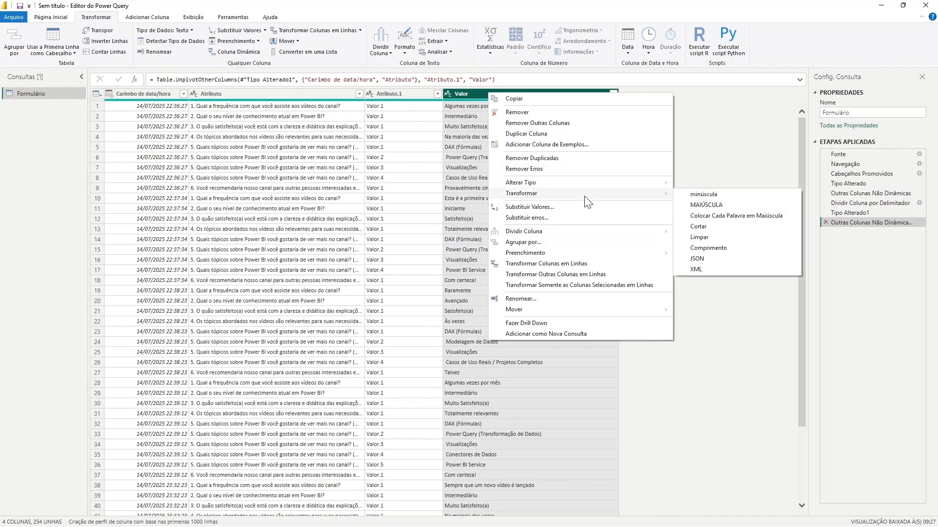
click(699, 227)
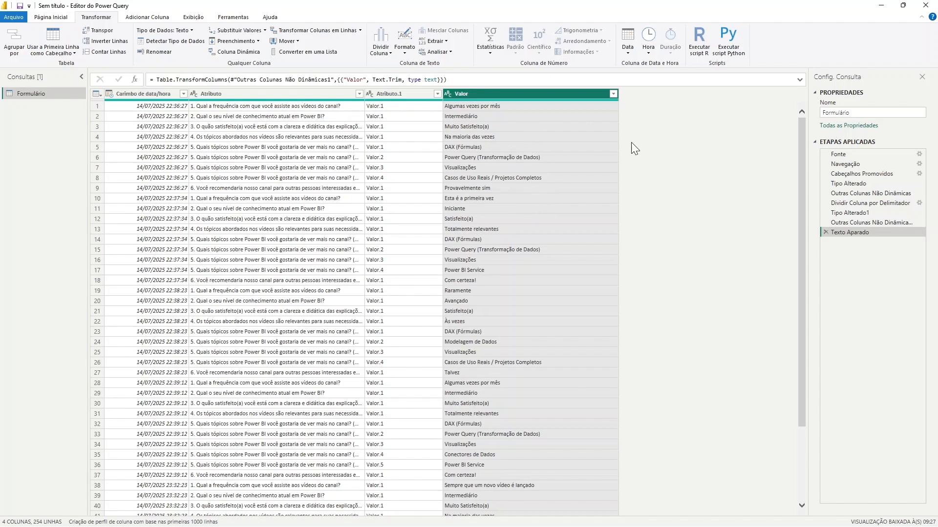
Replace the value "DAX (Fórmulas)" with "DAX" in the Valor column.
click(486, 147)
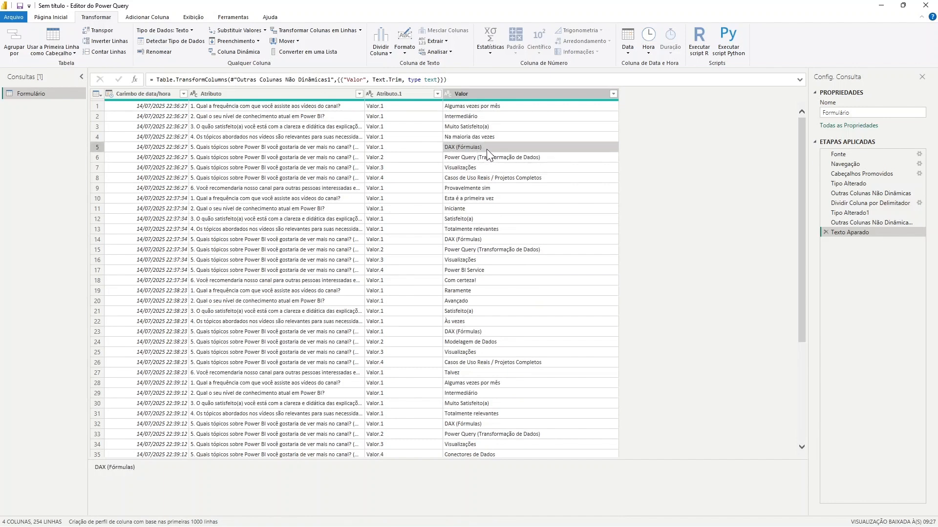
right_click(486, 148)
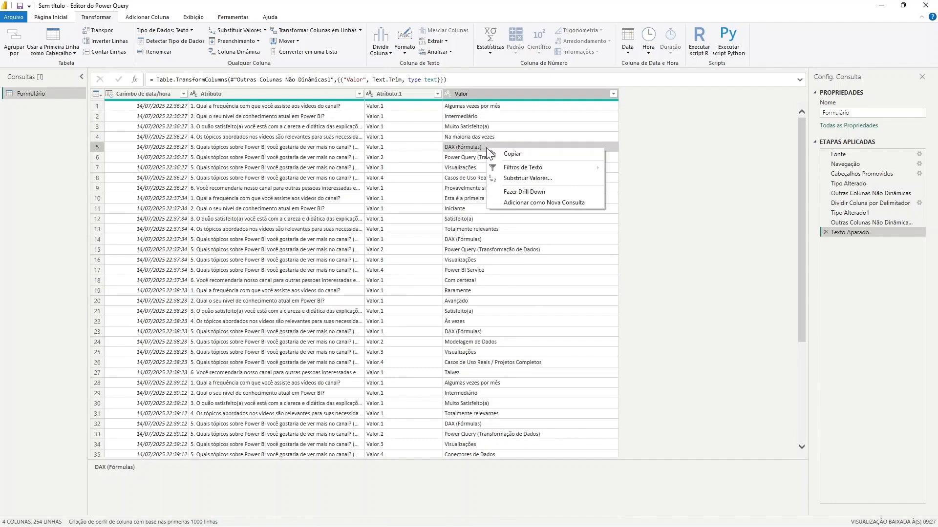
click(552, 181)
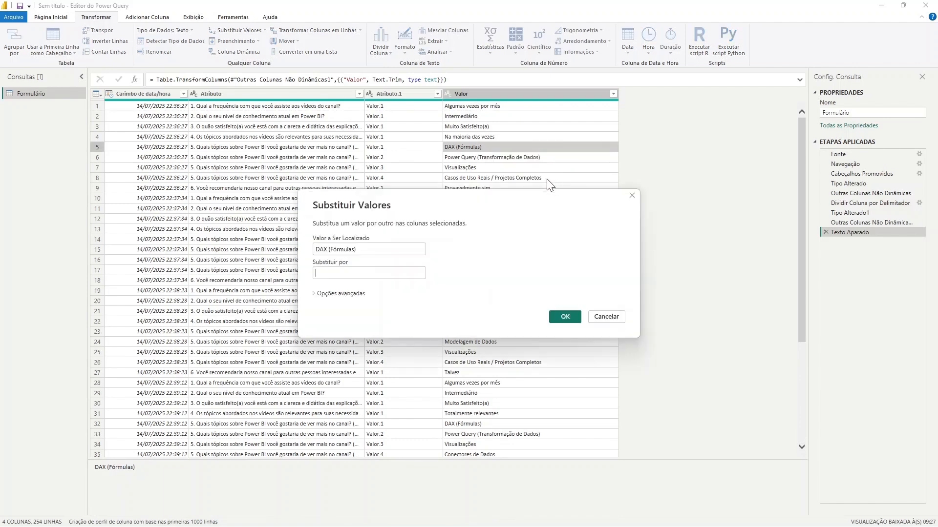
click(361, 251)
key(ctrl+c)
click(341, 272)
key(ctrl+v)
drag(364, 272, 329, 273)
key(BackSpace)
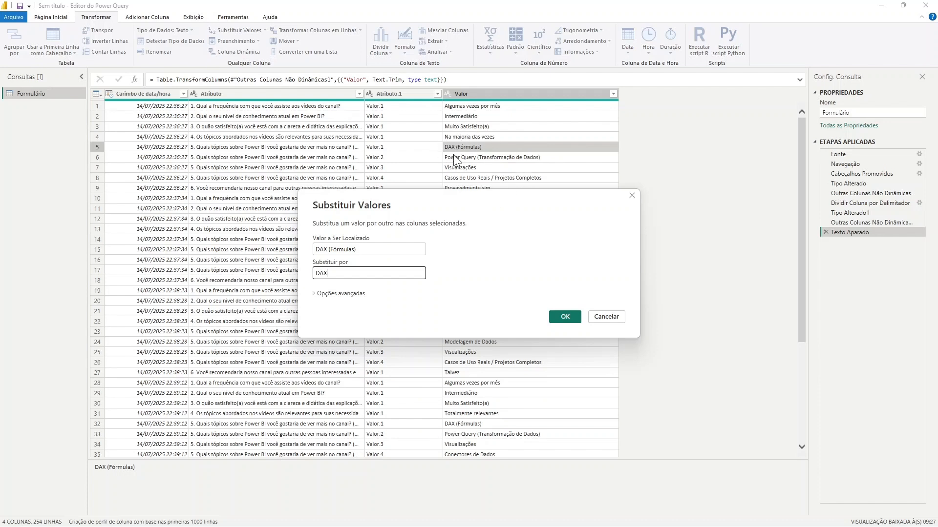
click(567, 319)
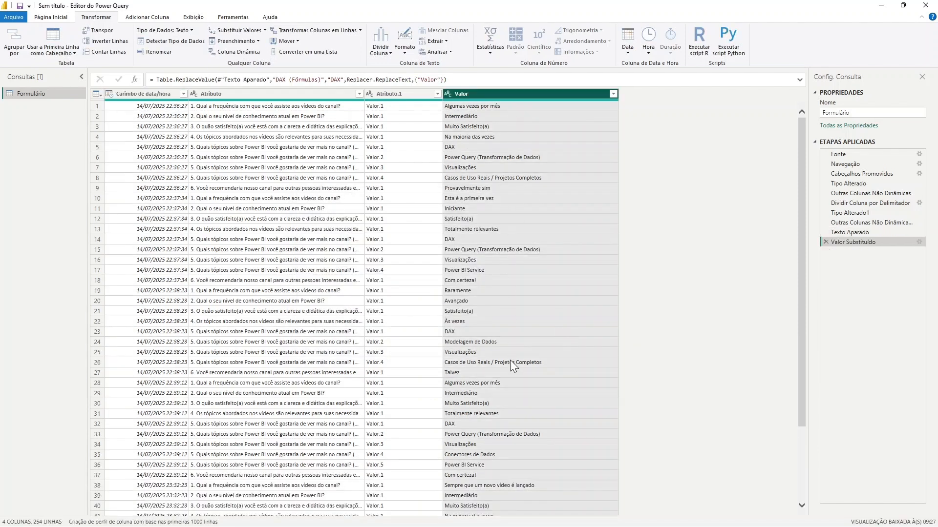
Replace the value "Power Query (Transformação de Dados)" with "Power Query" in the Valor column.
click(474, 158)
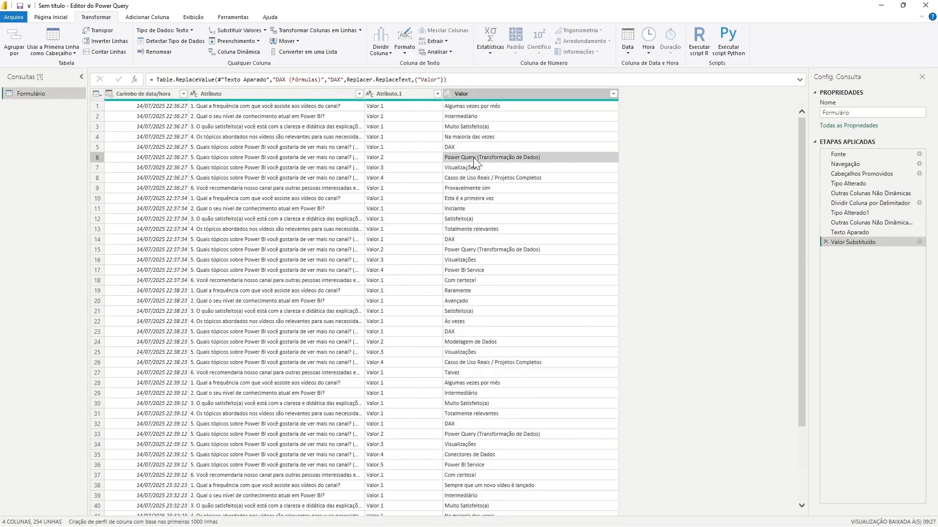
right_click(473, 157)
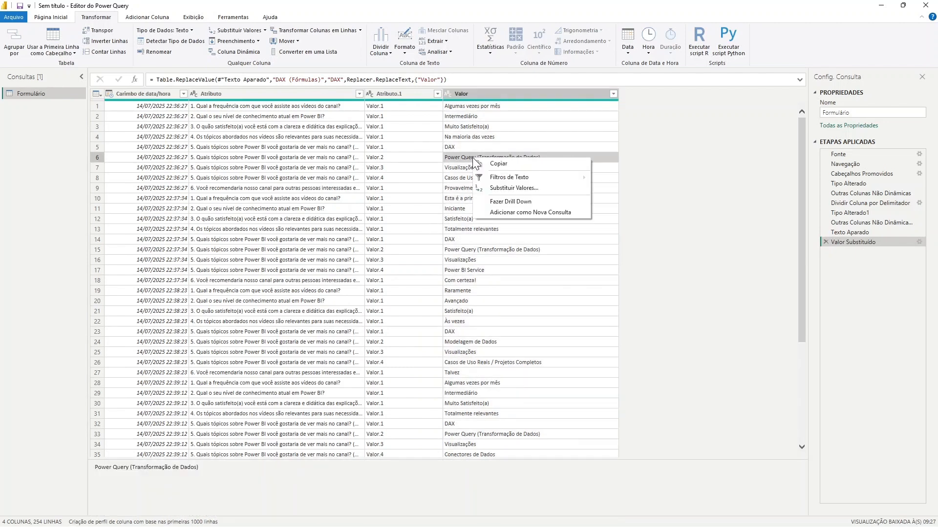
click(514, 188)
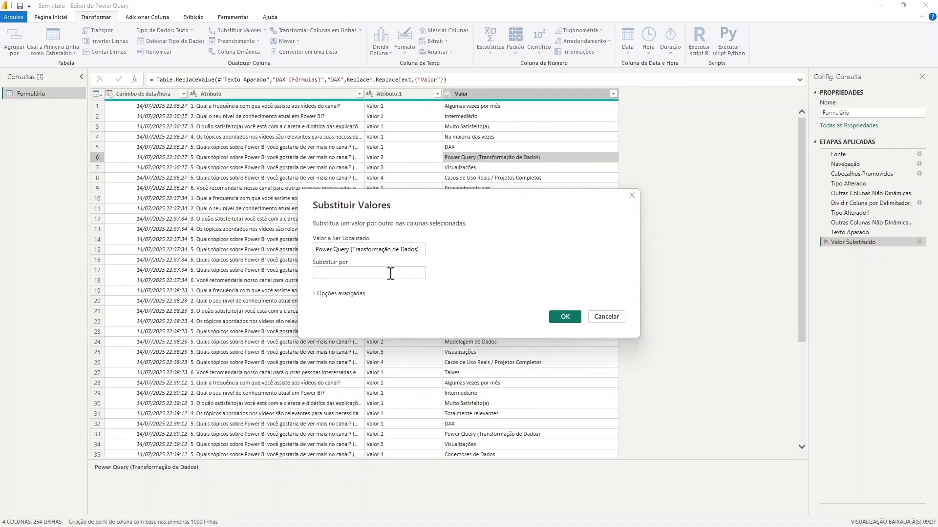
triple_click(380, 248)
key(ctrl+c)
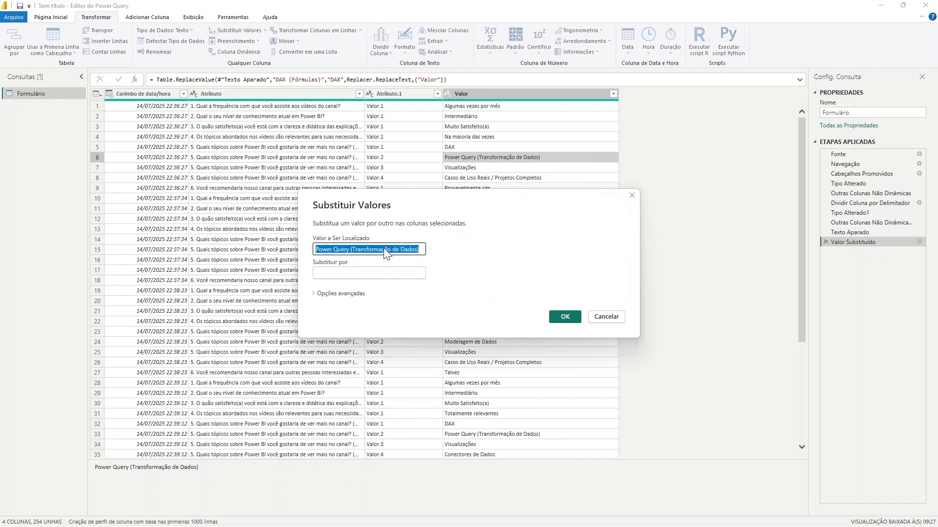
click(381, 272)
key(ctrl+v)
drag(351, 276, 421, 274)
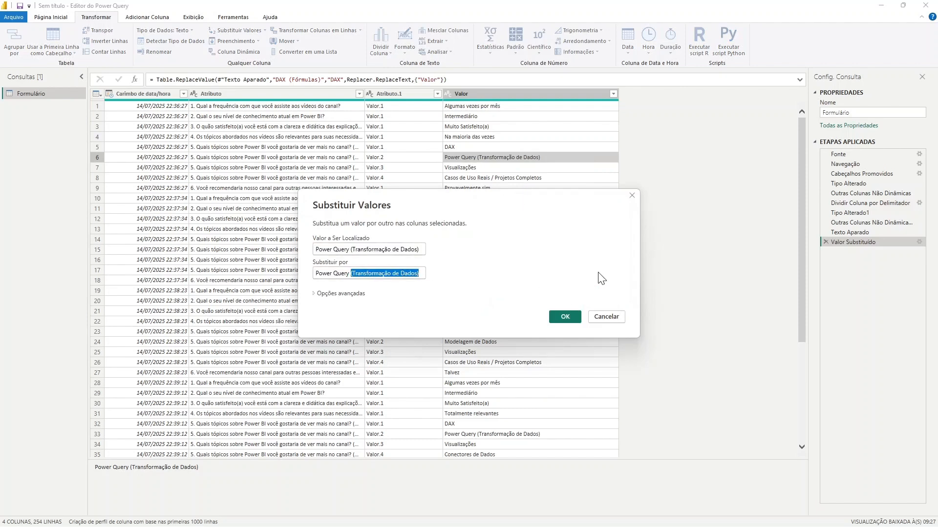
key(BackSpace)
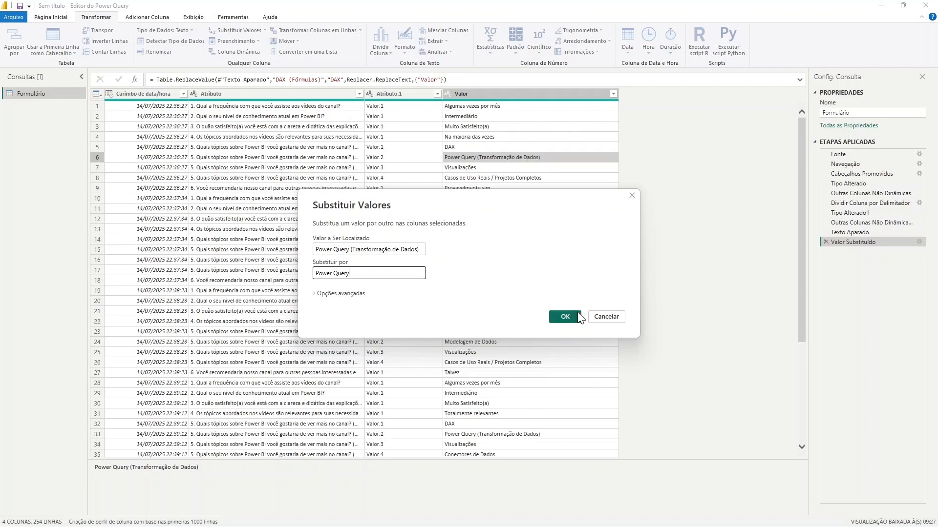
click(565, 316)
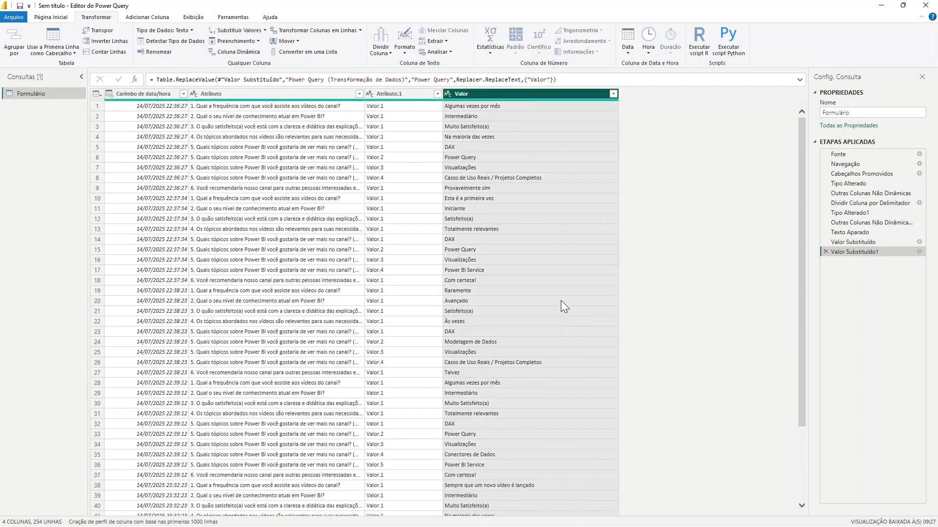
Replace the value "Casos de Uso Reais / Projetos Completos" with " Projetos Completos" in the Valor column.
scroll(526, 263, down, 5)
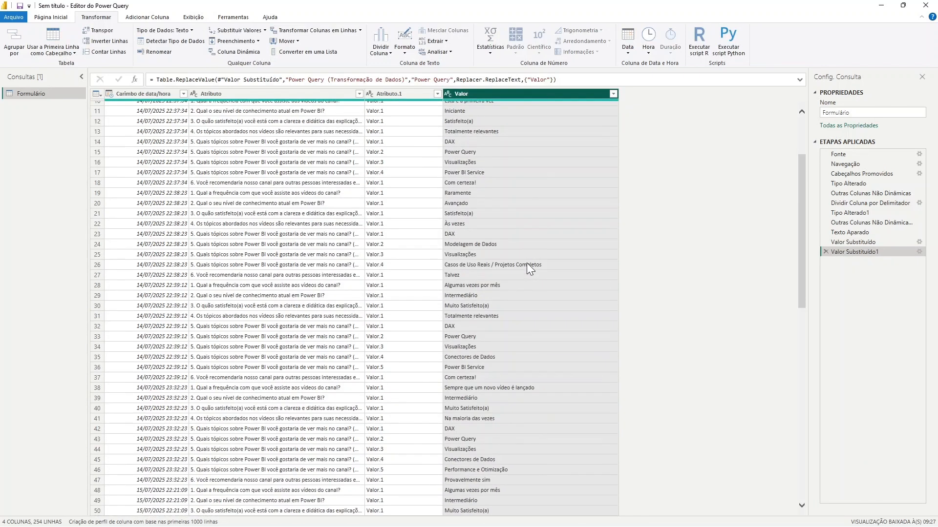
scroll(526, 263, up, 5)
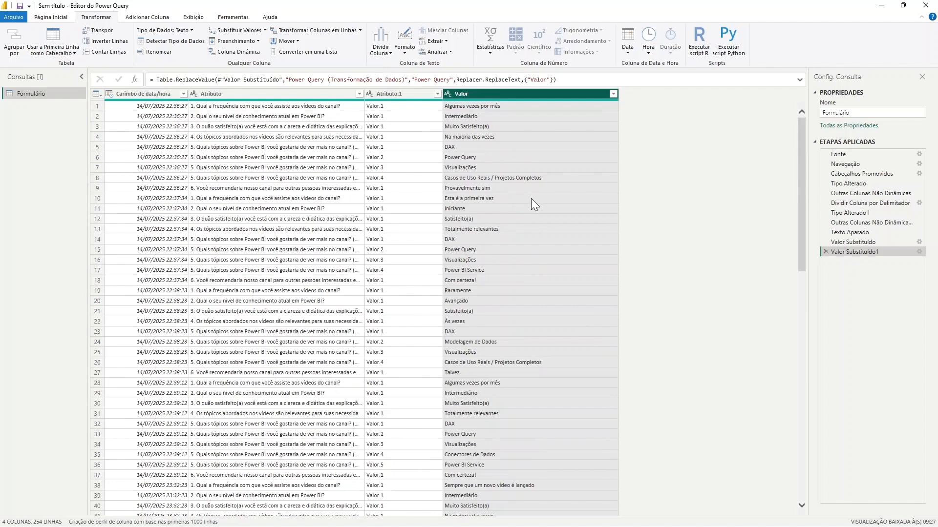
click(493, 178)
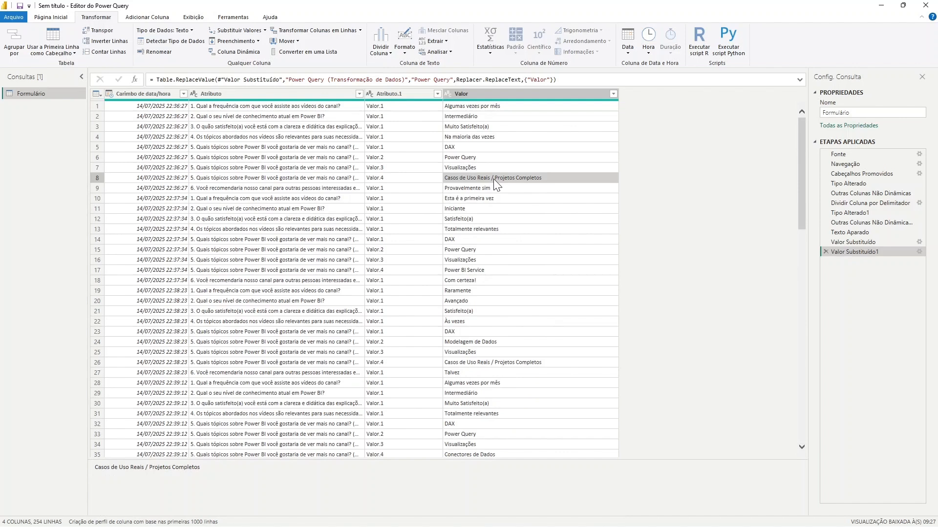
right_click(493, 179)
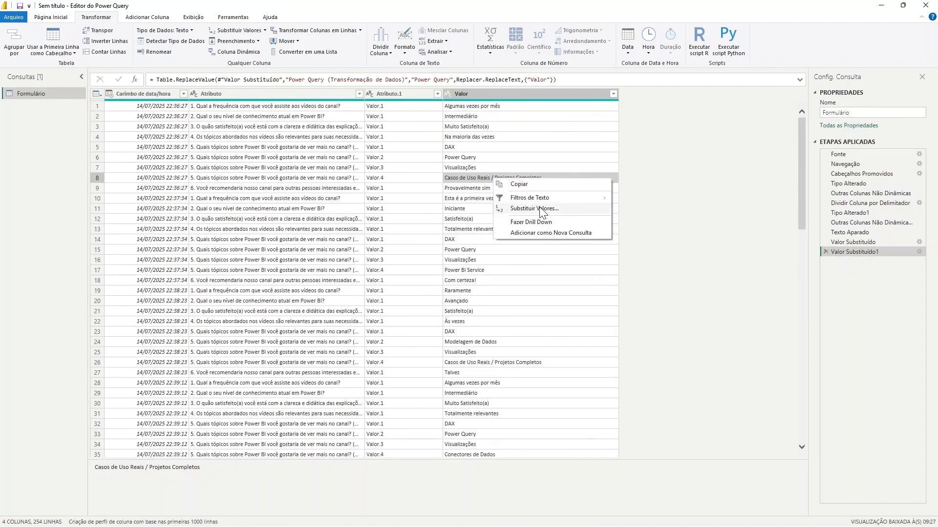
click(540, 209)
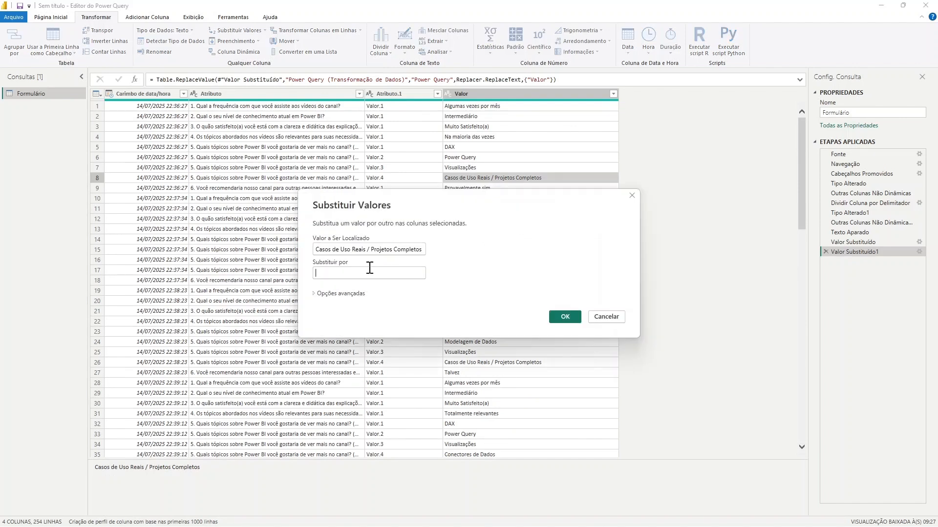
drag(369, 250, 423, 250)
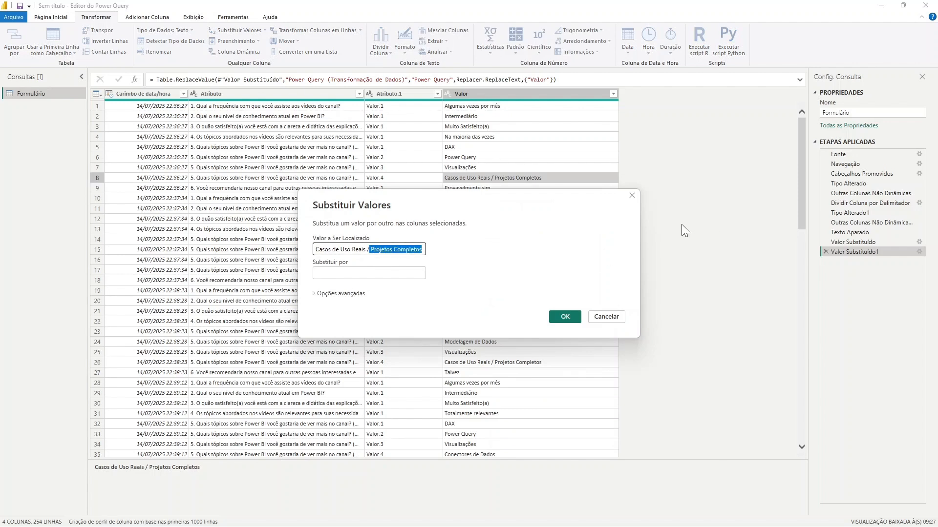
click(387, 272)
key(ctrl+v)
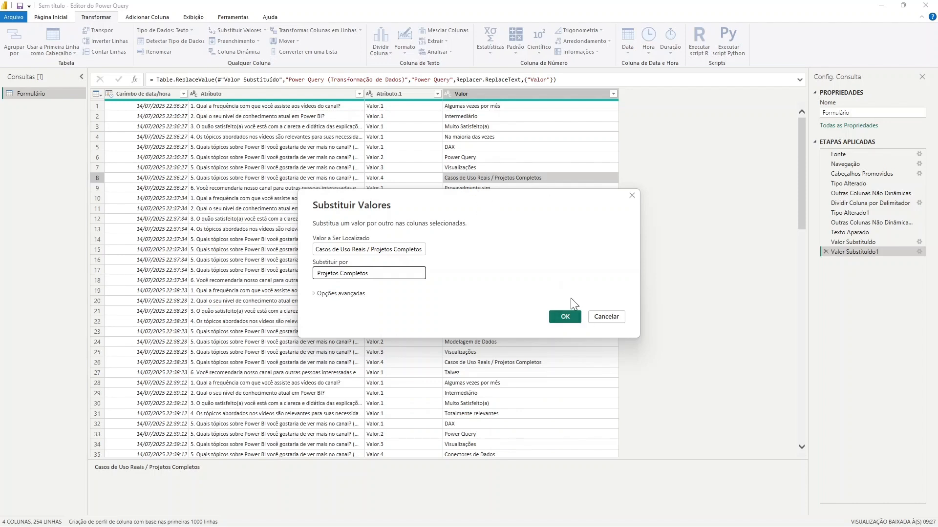
click(565, 317)
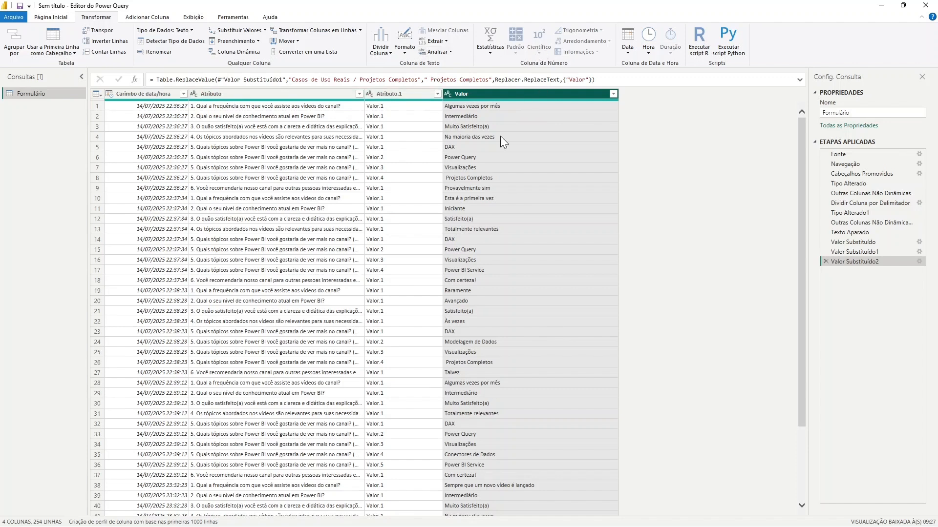
Remove the Atributo.1 column from the Formulário query.
click(406, 94)
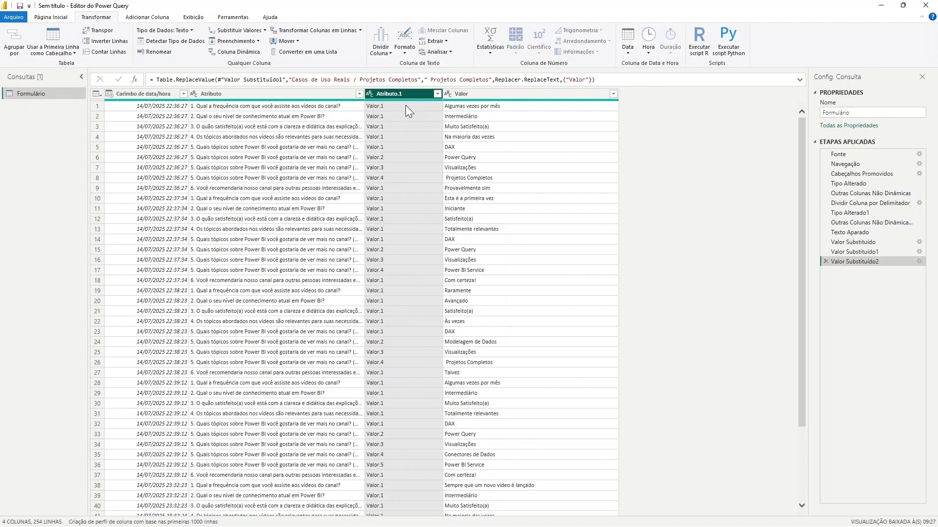
right_click(399, 92)
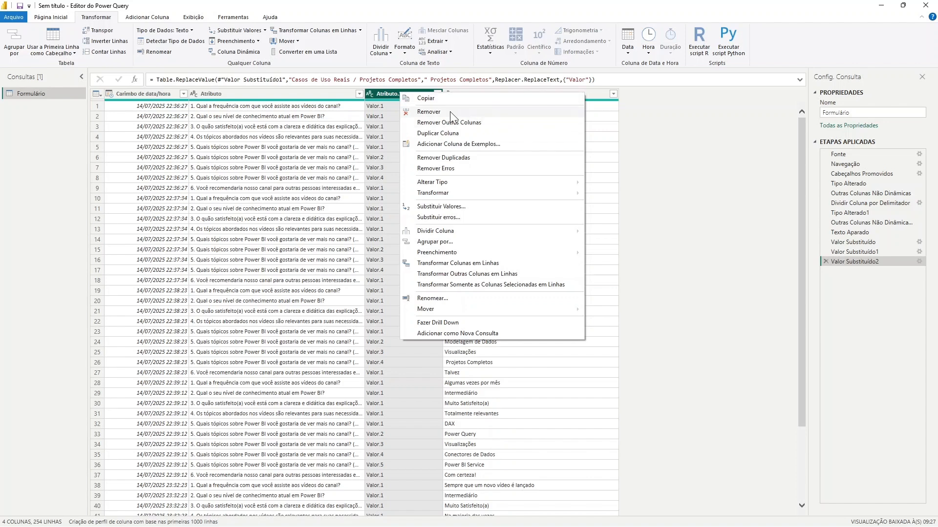
click(429, 112)
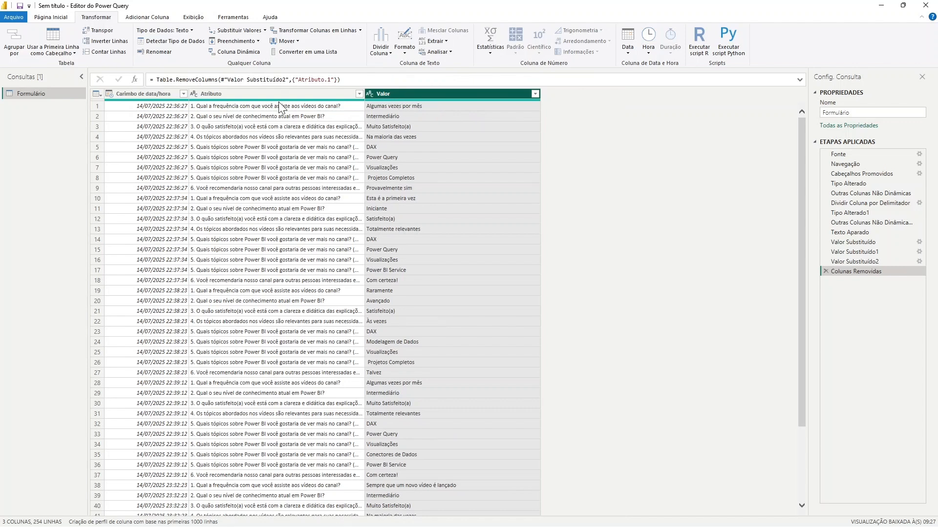
Rename the Atributo column to Pergunta and the Valor column to Resposta.
click(224, 95)
double_click(224, 93)
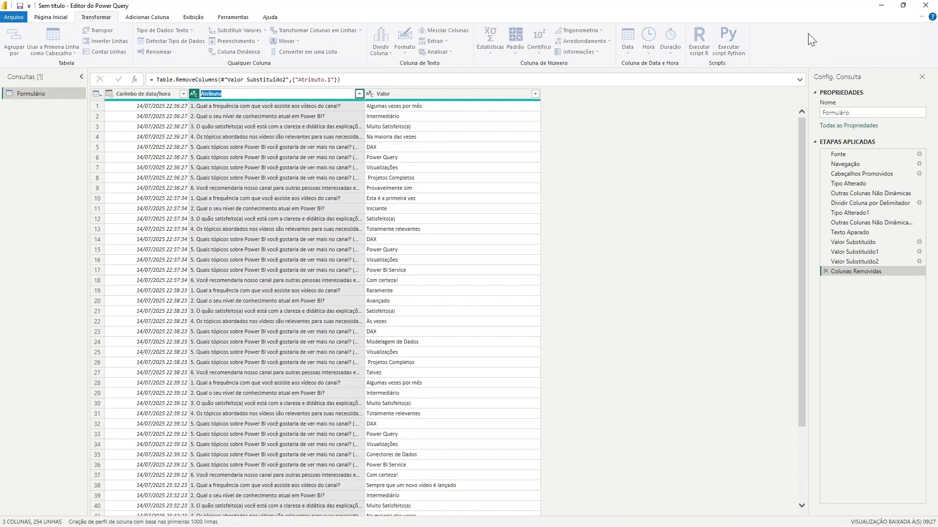
text(Pergunta)
key(Return)
double_click(406, 93)
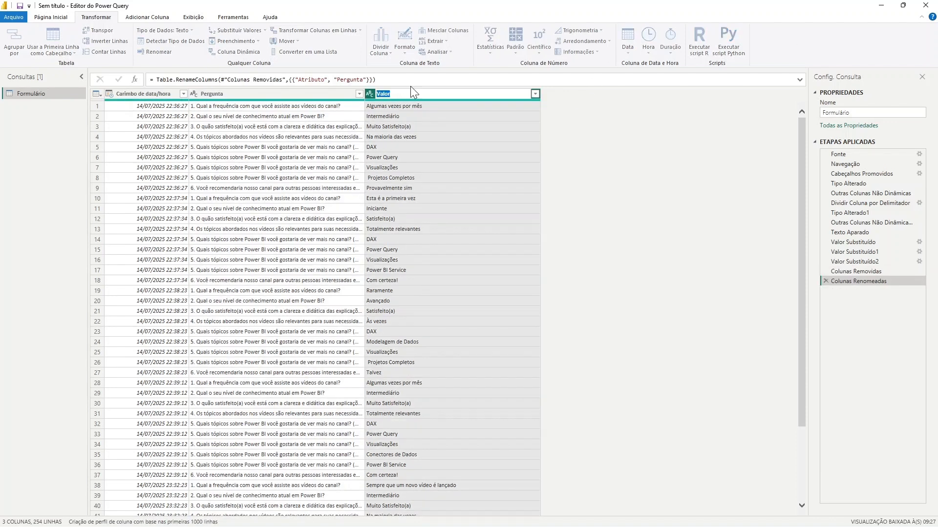
text(Resposta)
Rename the Carimbo de data/hora column to Data/hora.
click(153, 93)
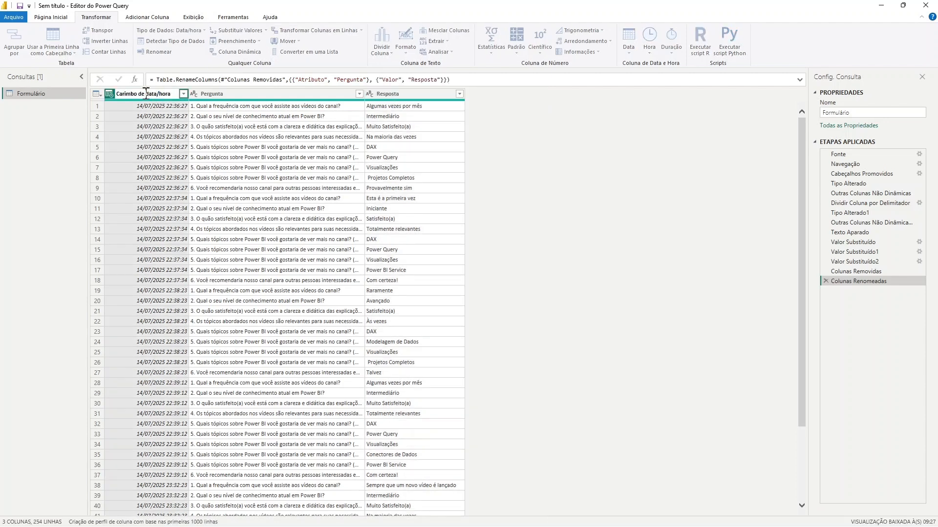
drag(146, 93, 117, 93)
key(BackSpace)
key(Delete)
text(D)
key(BackSpace)
text(D)
key(Return)
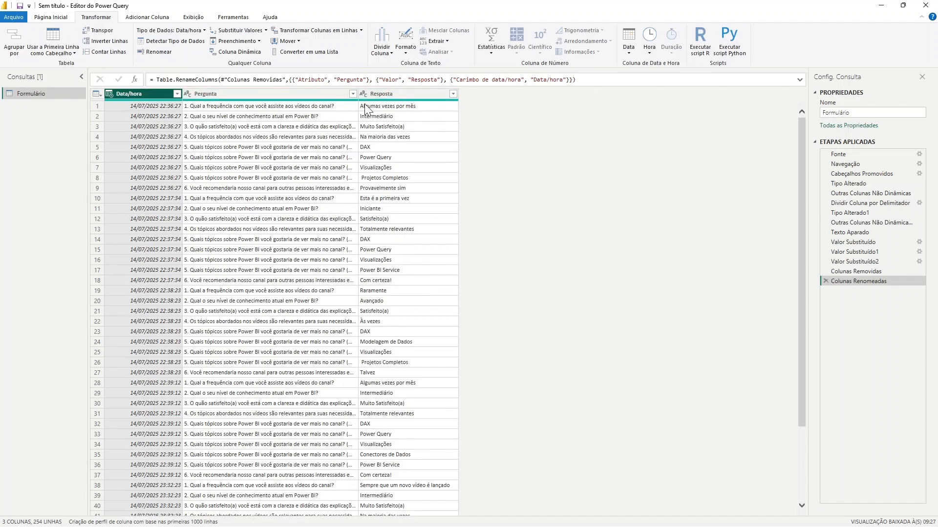
Check the data types of the Resposta and Data/hora columns, and view the available unpivot options.
click(364, 94)
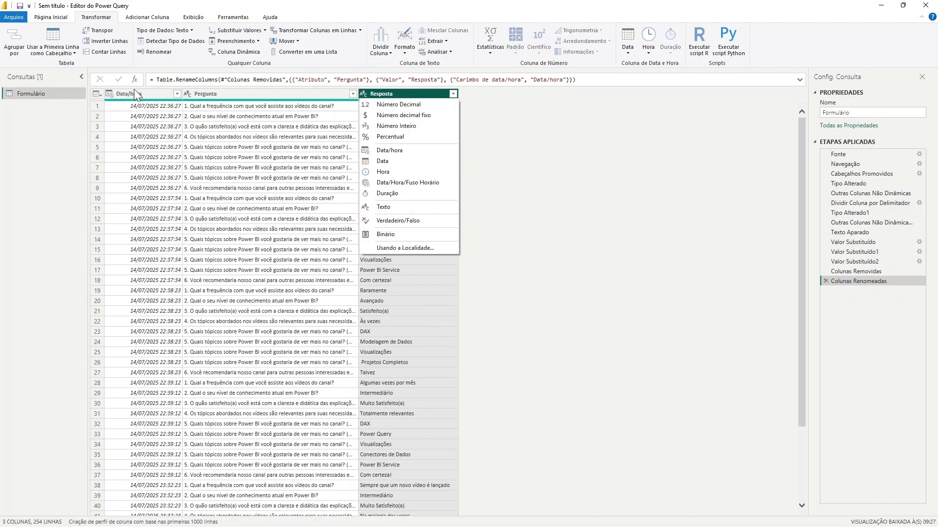
click(109, 92)
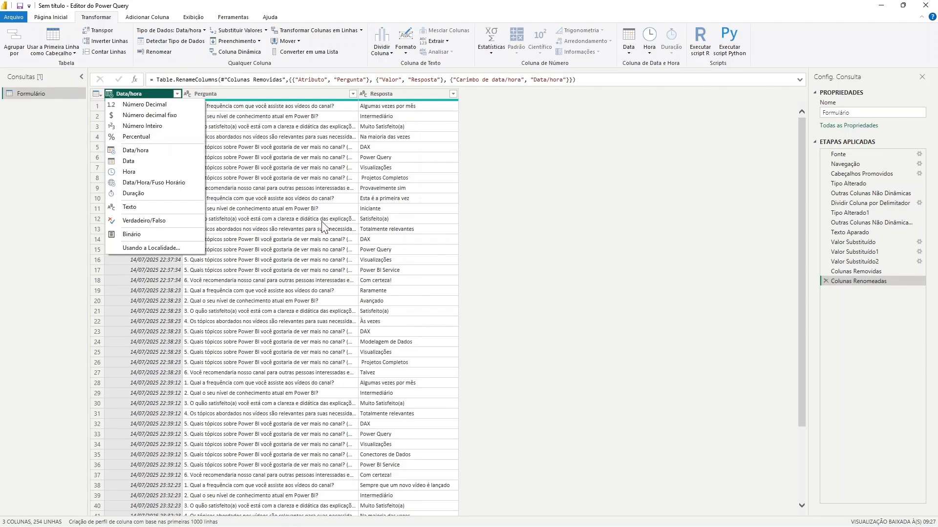
click(515, 185)
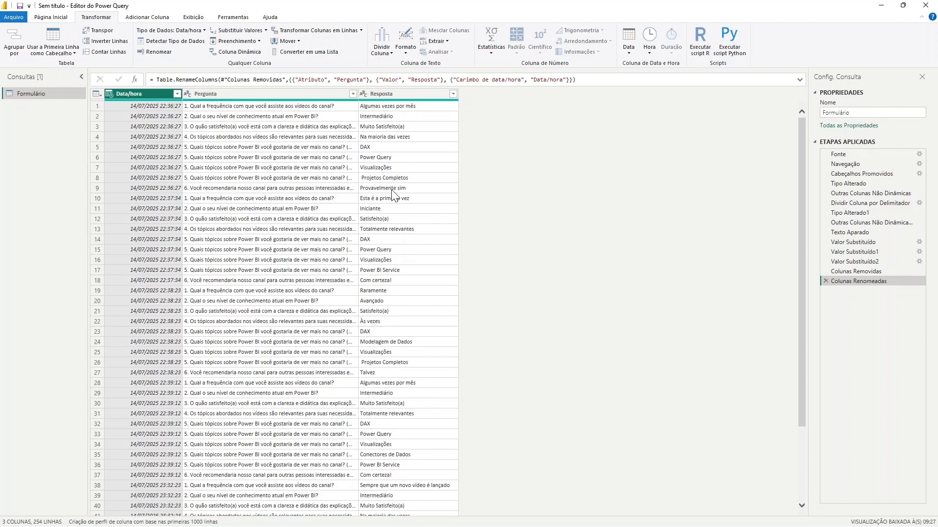
click(361, 31)
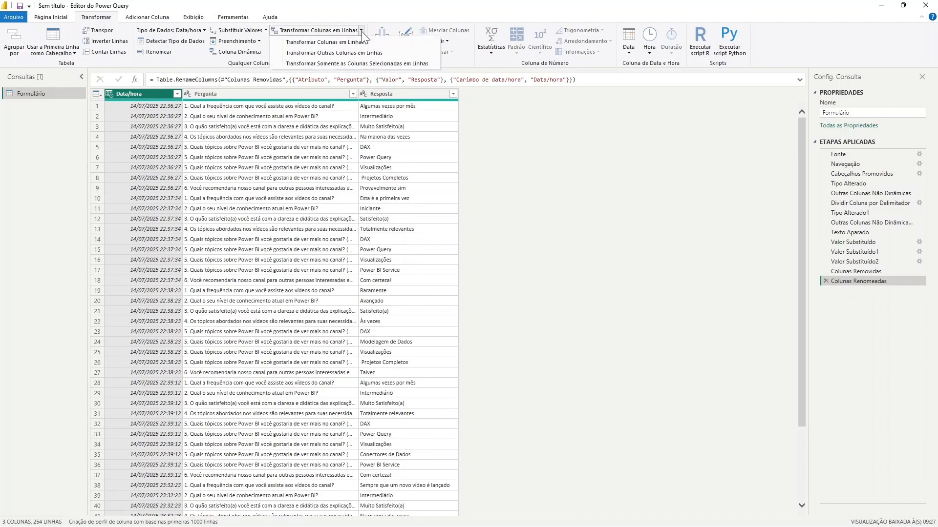
Trim leading and trailing spaces from the Resposta column's text in the Formulário query.
click(362, 32)
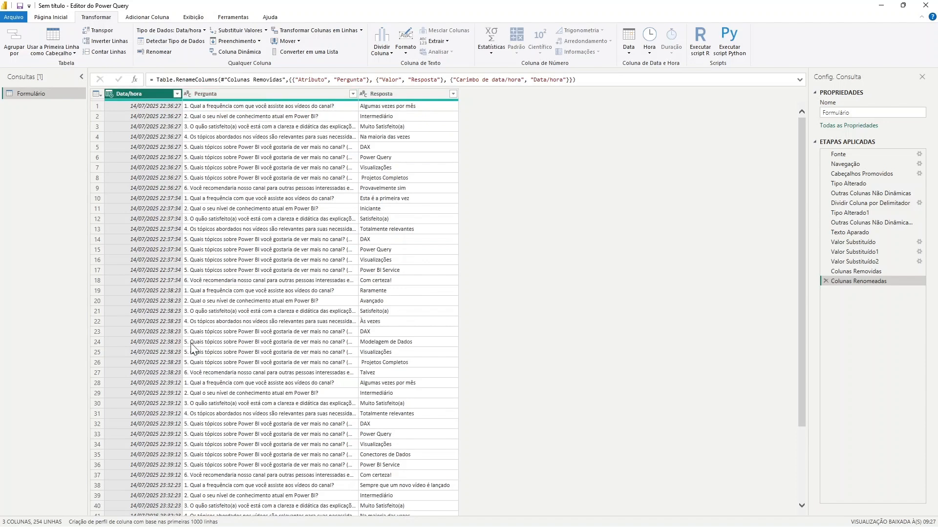
scroll(392, 270, down, 3)
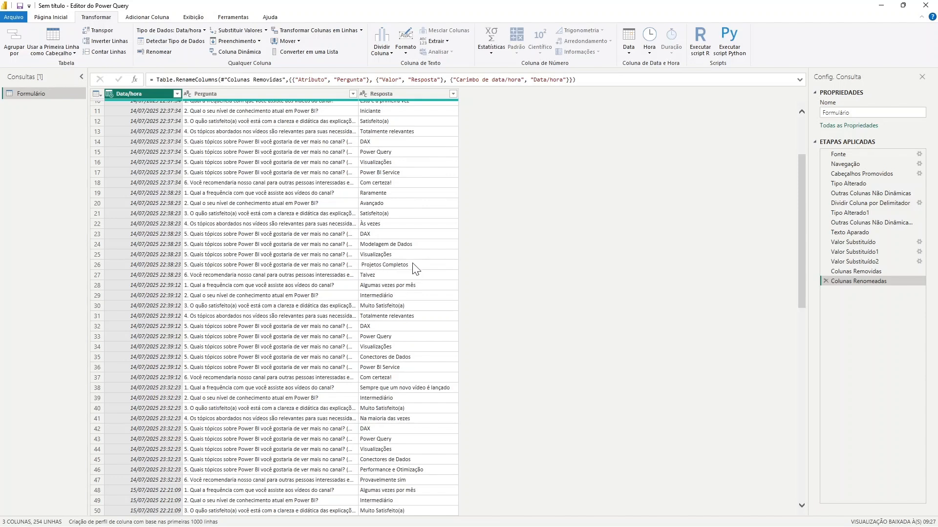
scroll(415, 266, up, 3)
click(392, 93)
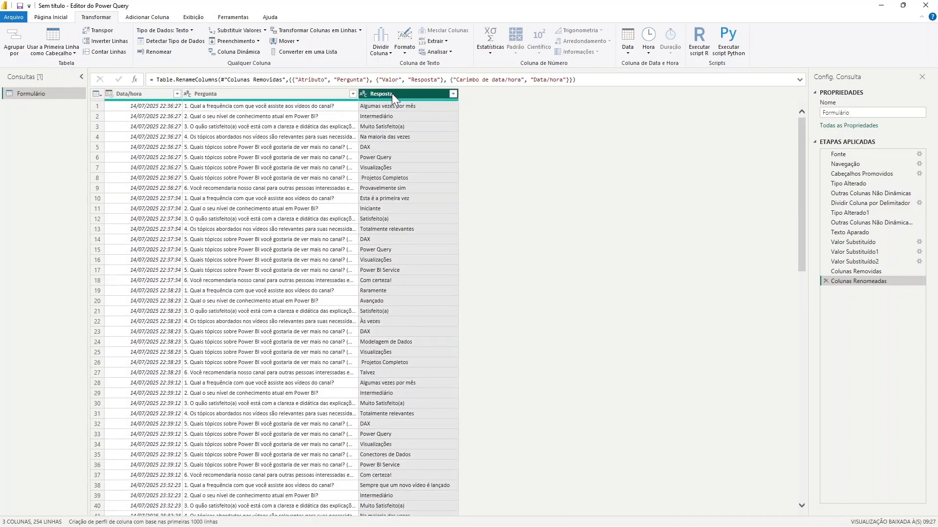
right_click(392, 93)
mouse_move(502, 194)
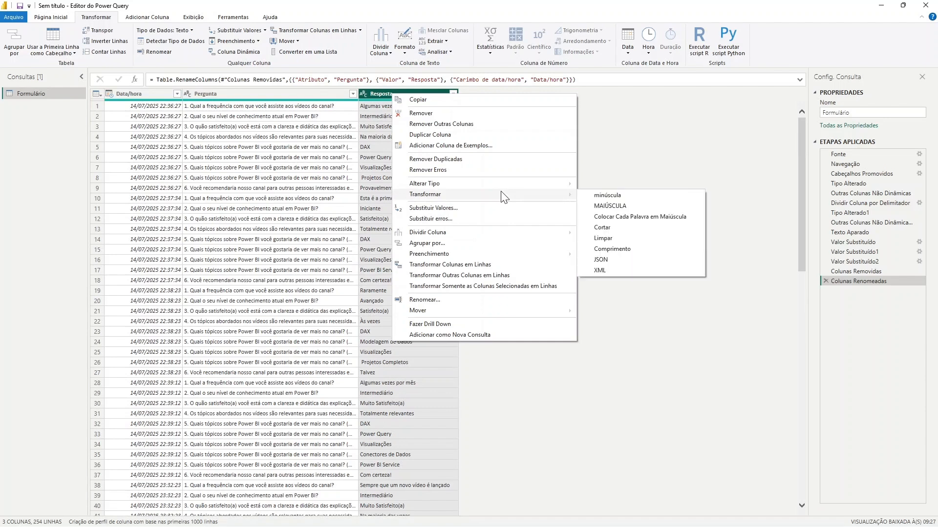
click(611, 231)
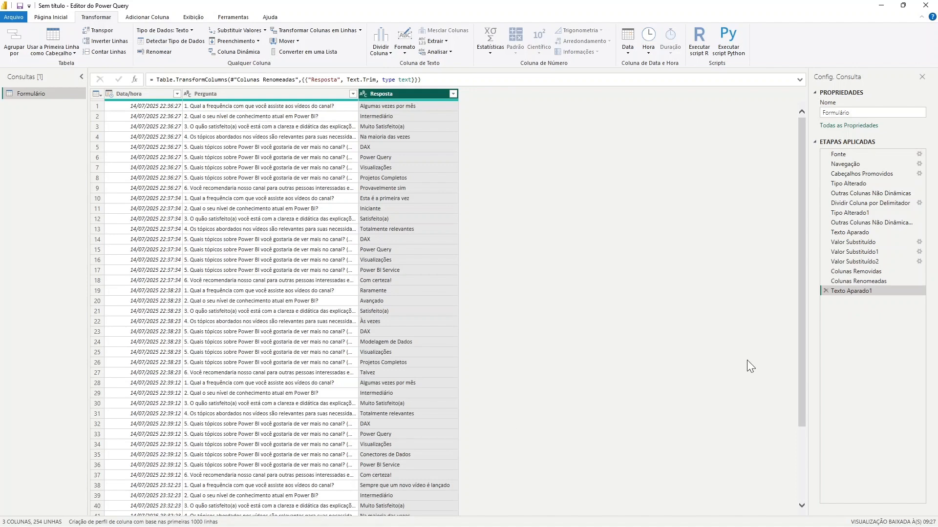
Review the query's applied steps from Colunas Renomeadas back to Texto Aparado, and return to the final step, Texto Aparado1.
click(857, 282)
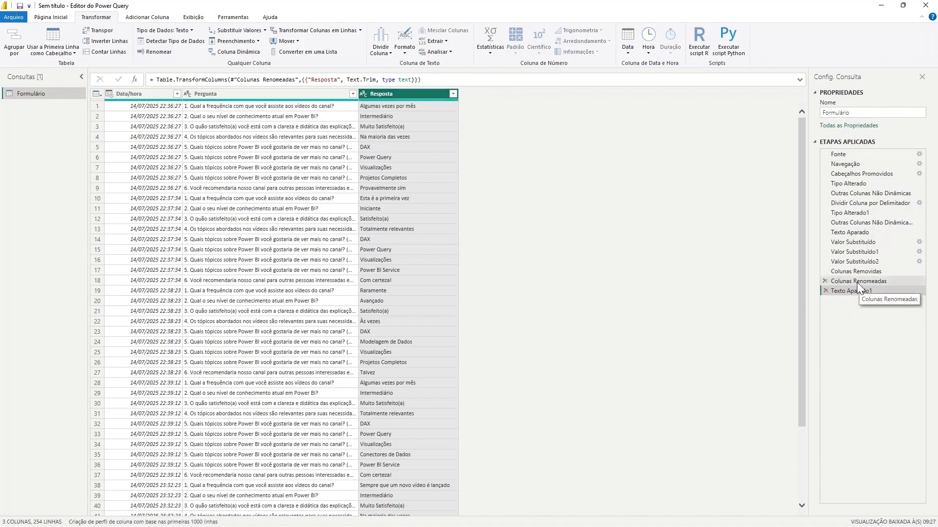
click(854, 268)
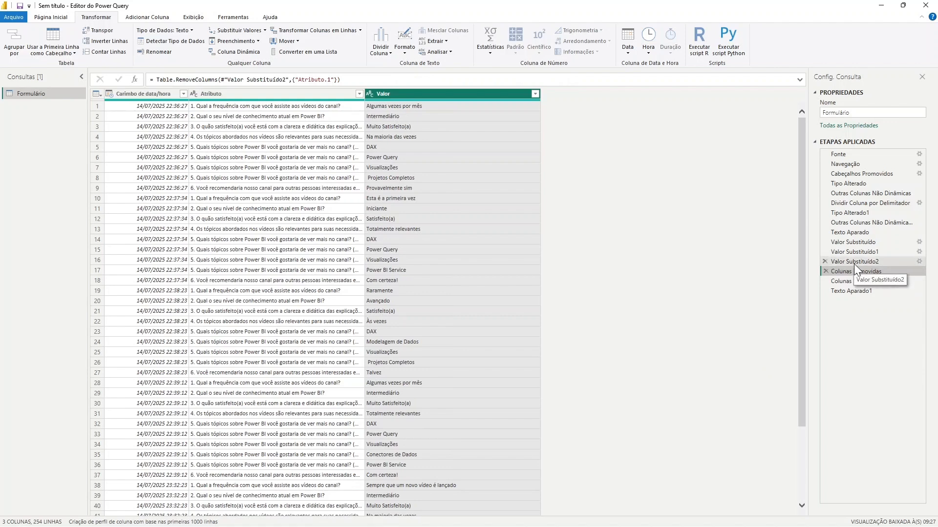
click(854, 264)
click(856, 252)
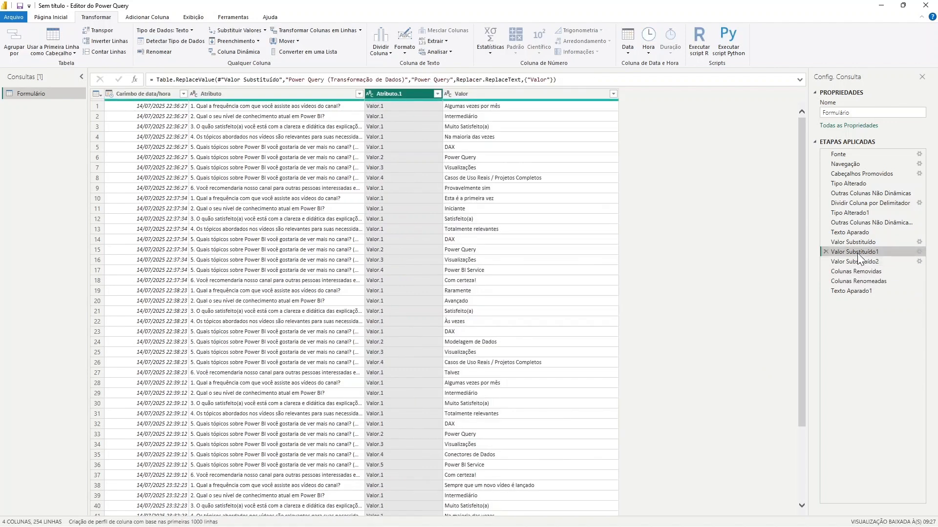
click(856, 242)
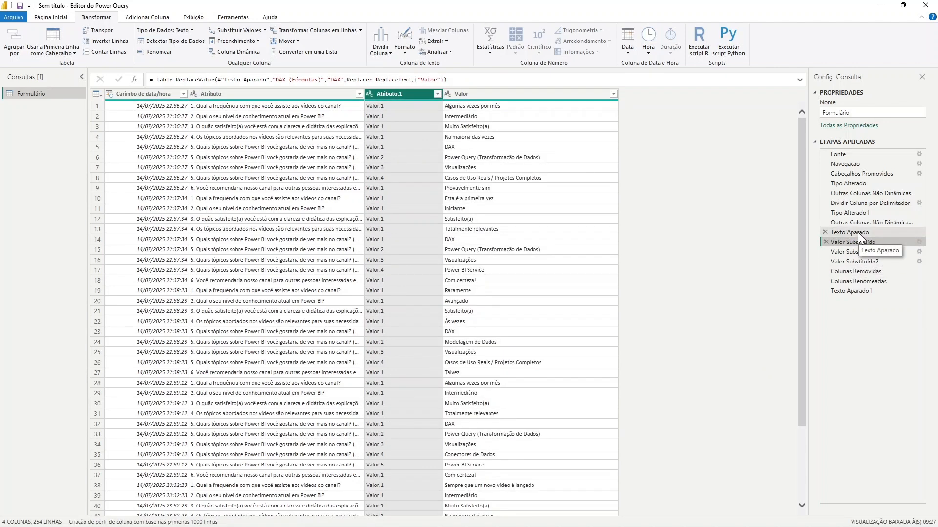
click(858, 233)
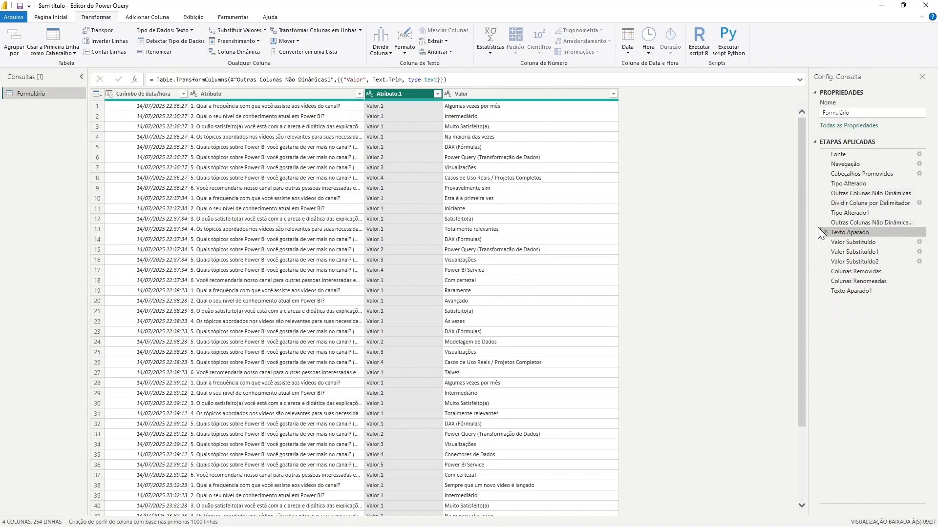
click(856, 291)
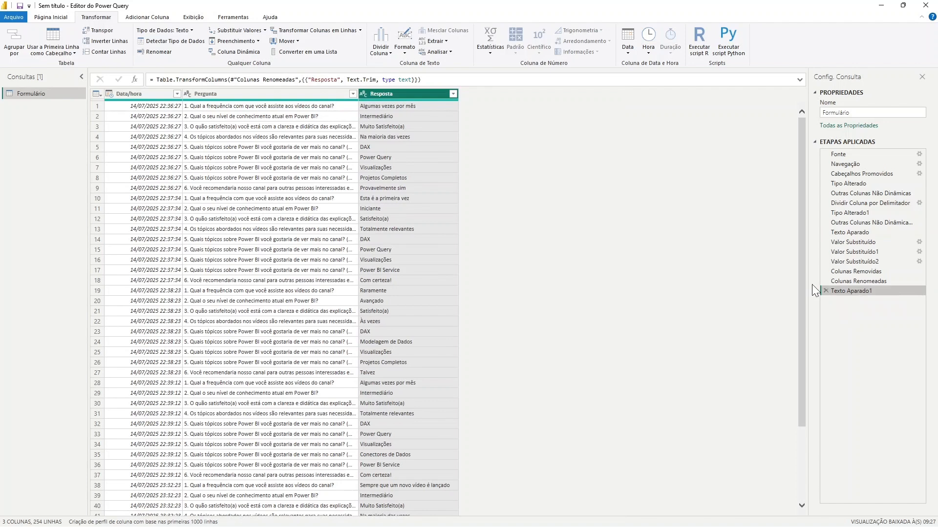
Close the Power Query Editor and apply the changes to load the Formulário table into the model.
click(63, 17)
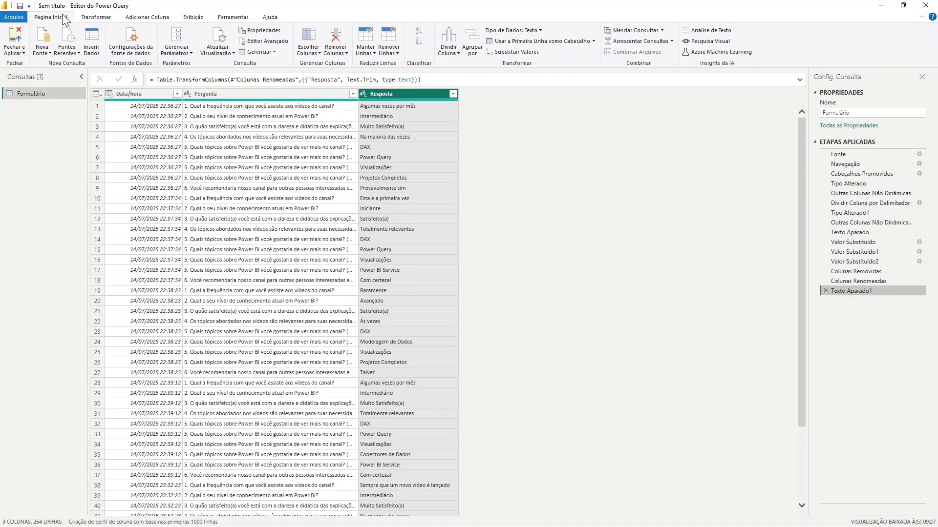
click(19, 52)
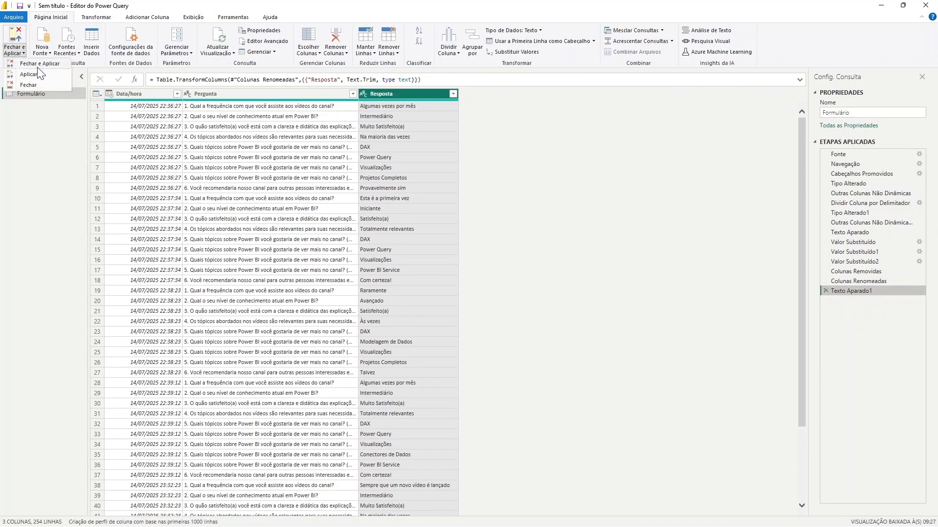
click(30, 85)
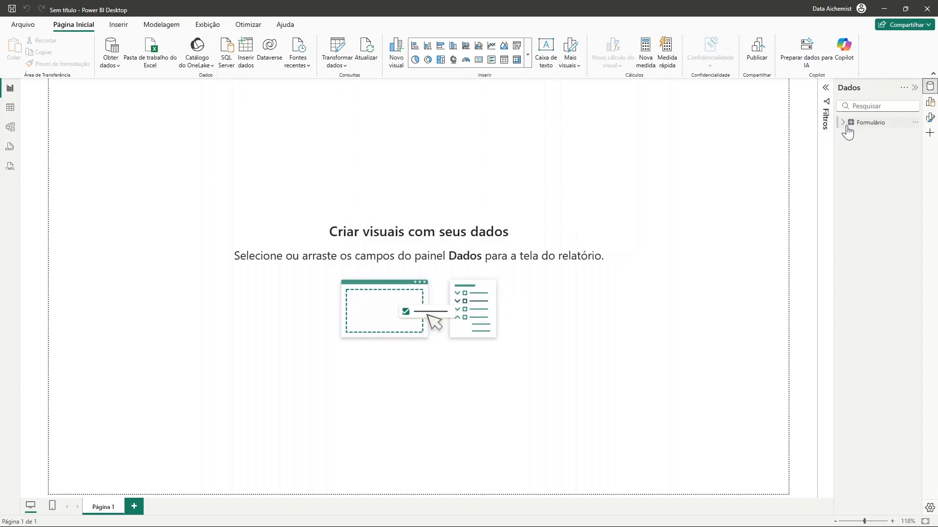
Examine the loaded Formulário table's fields and its rows in table view, and return to the report view.
click(843, 124)
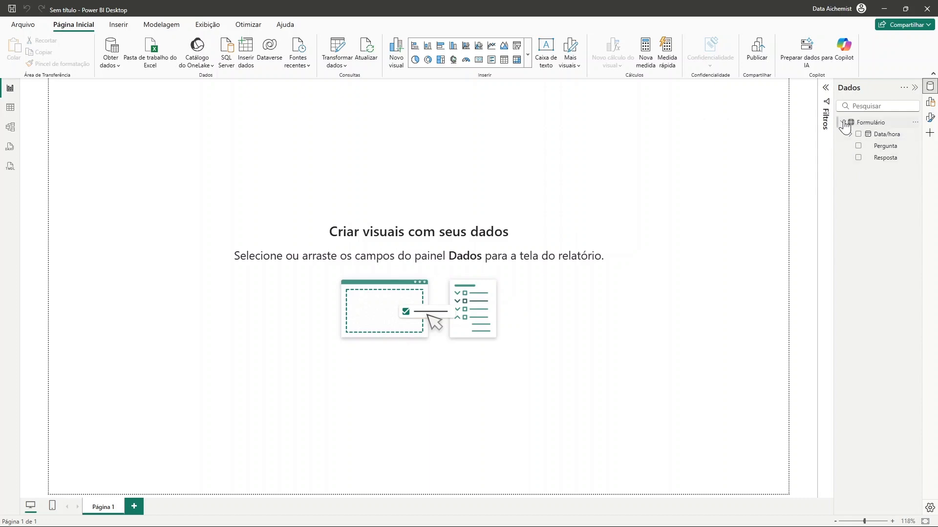
click(842, 122)
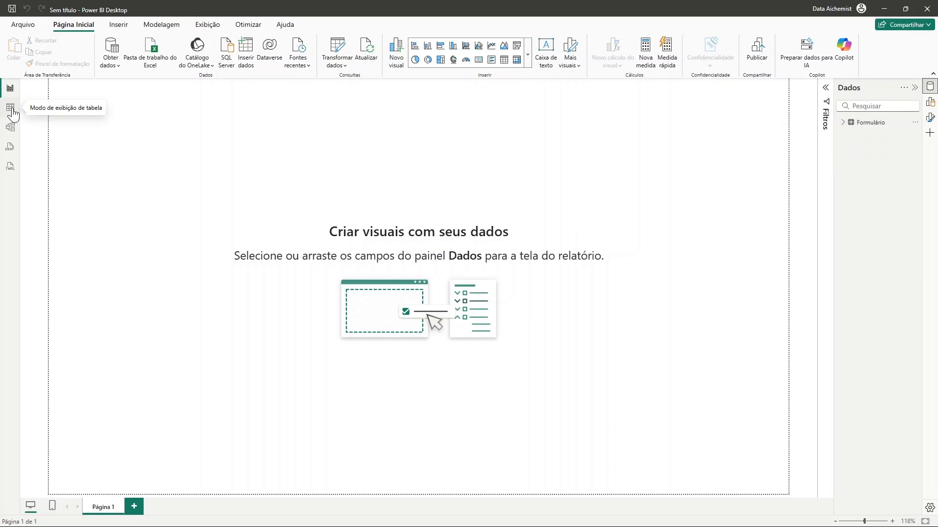
click(10, 111)
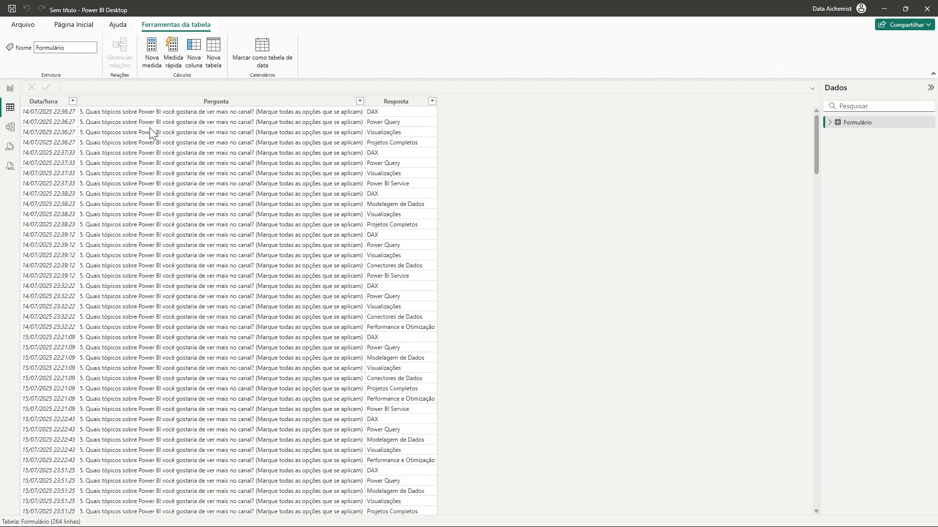
scroll(165, 179, down, 20)
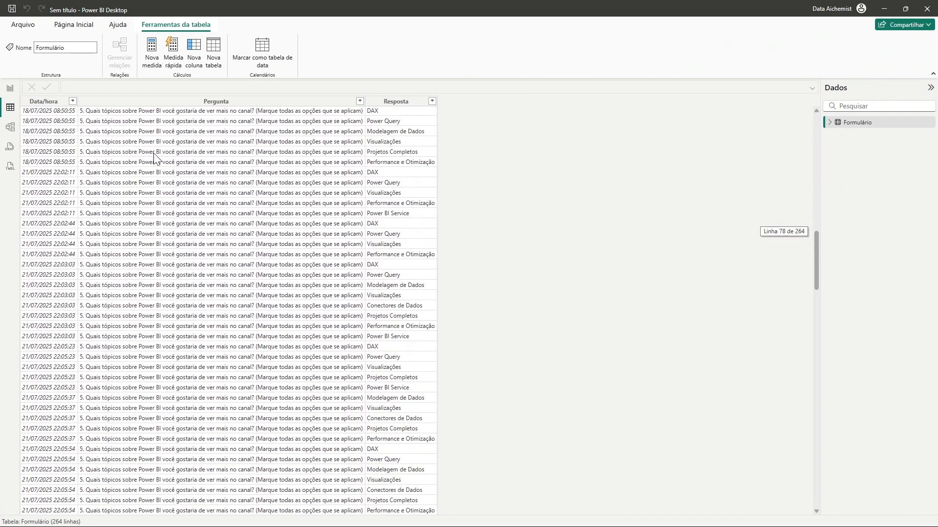
scroll(155, 158, down, 5)
scroll(261, 259, down, 9)
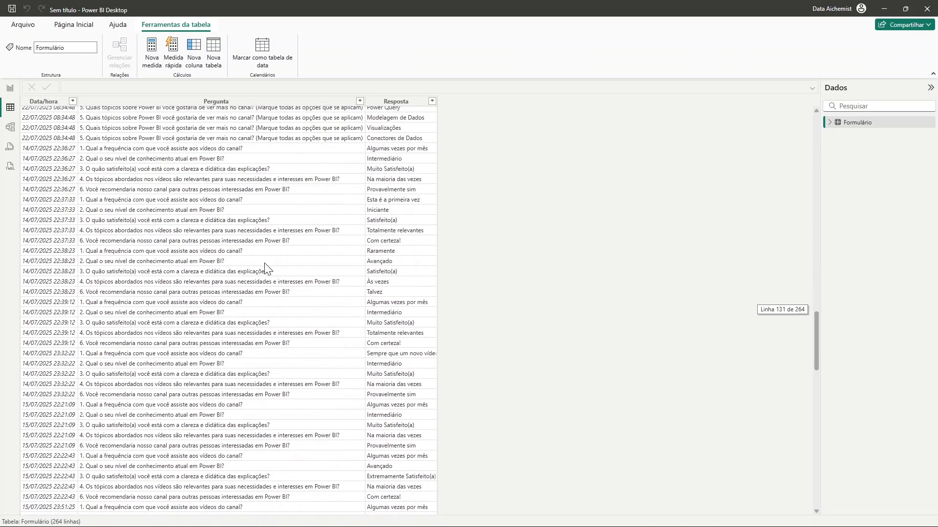
scroll(259, 254, up, 20)
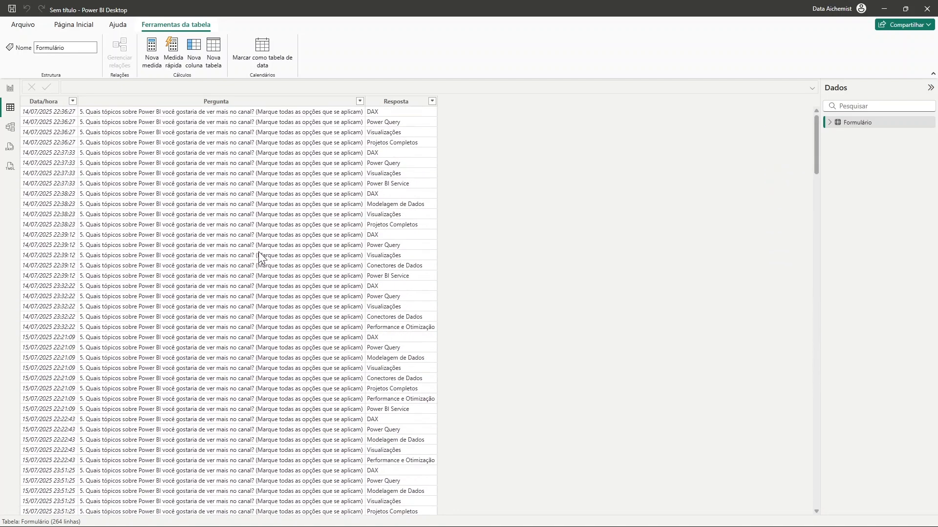
click(10, 91)
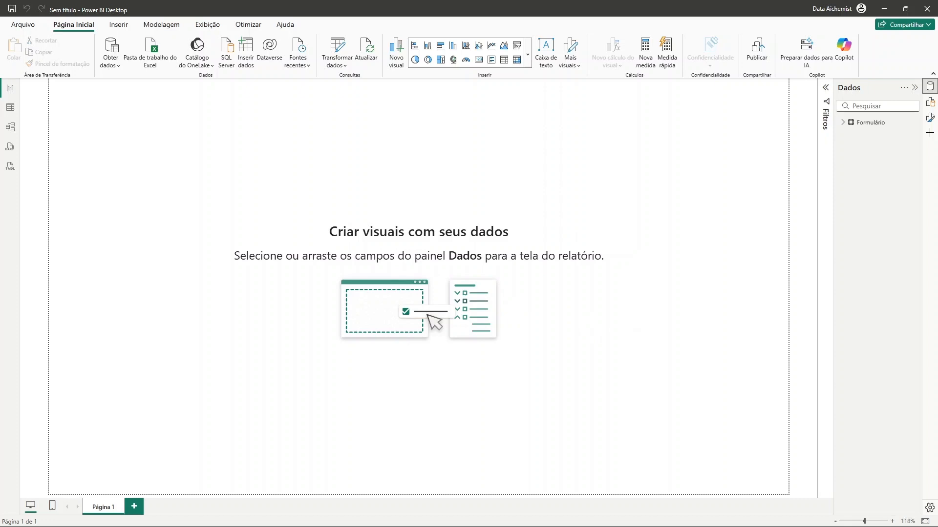
Switch to Google Drive to view the source spreadsheet "Formulário de avaliação do youtube", close it, and return to Power BI Desktop.
key(alt+Tab)
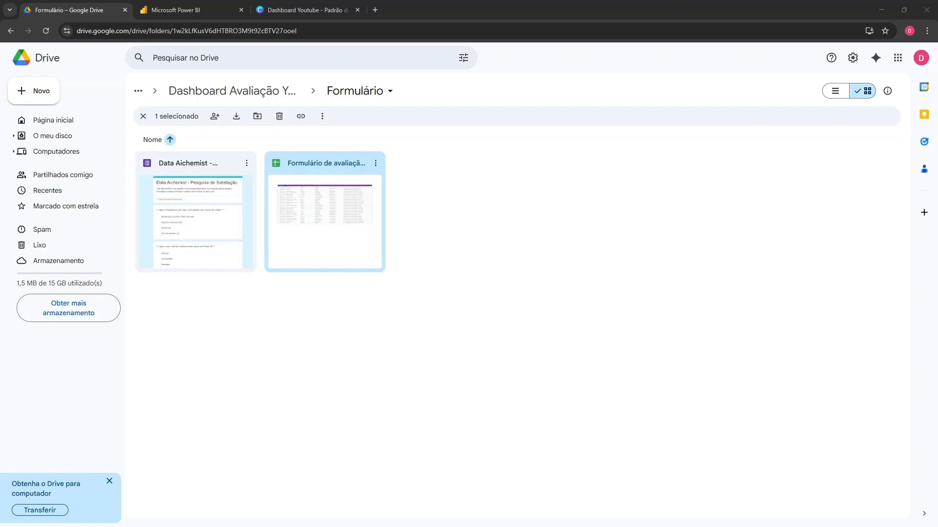
double_click(332, 210)
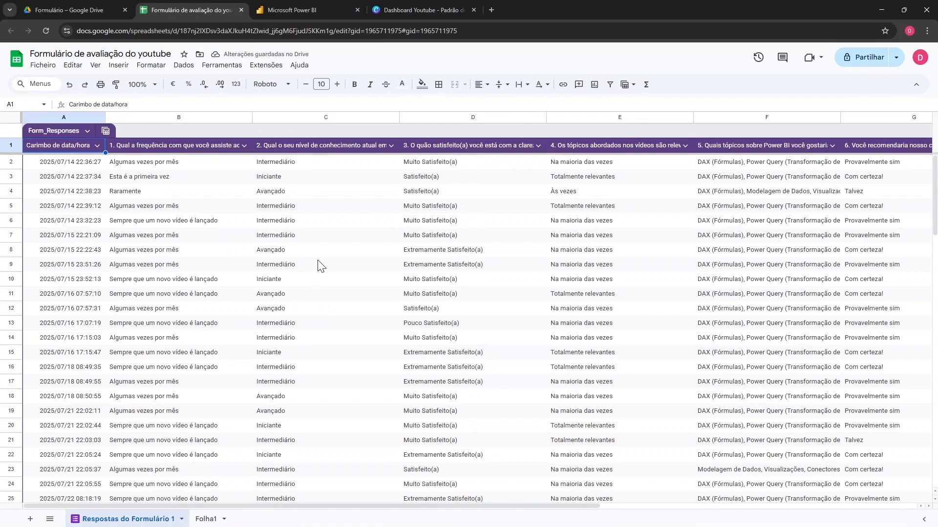
click(242, 11)
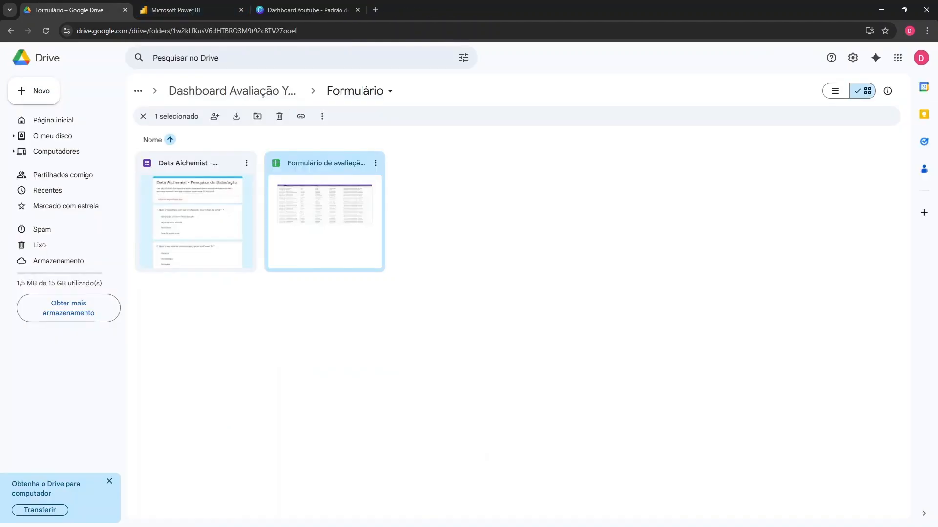
key(alt+Tab)
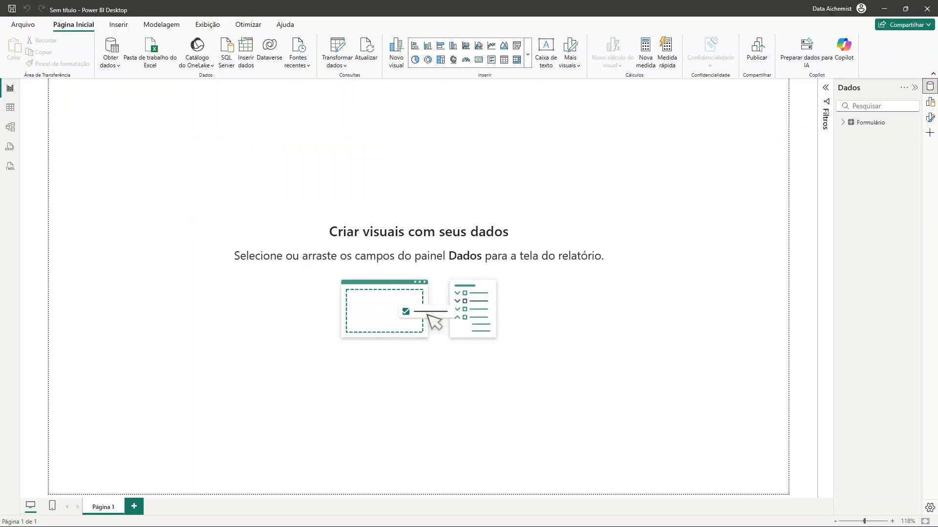